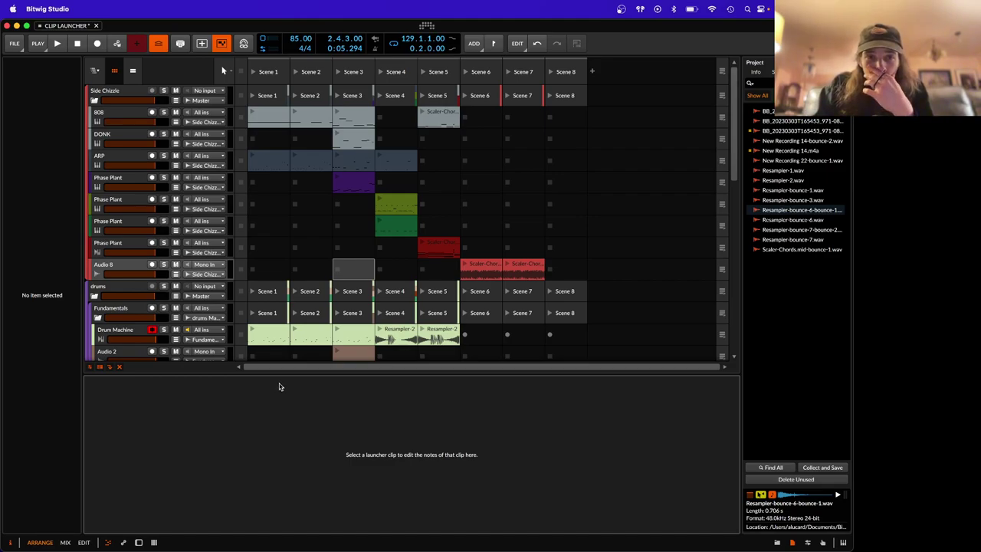
- Create a clip on Audio 8 in Scene 2 and place Resampler-bounce-3.wav followed by Resampler-bounce-6-bounce-1.wav in it
double_click(306, 268)
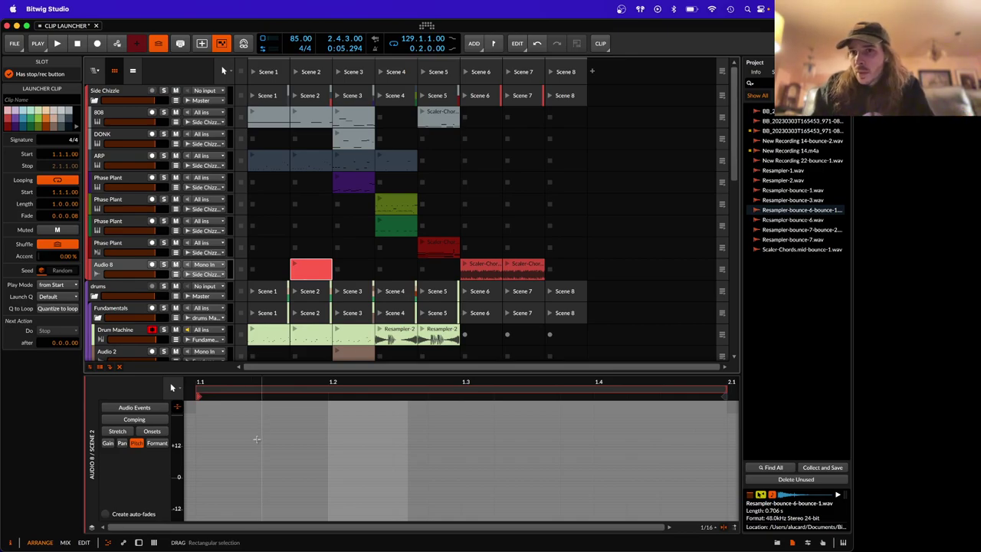
left_click_drag(784, 203, 198, 487)
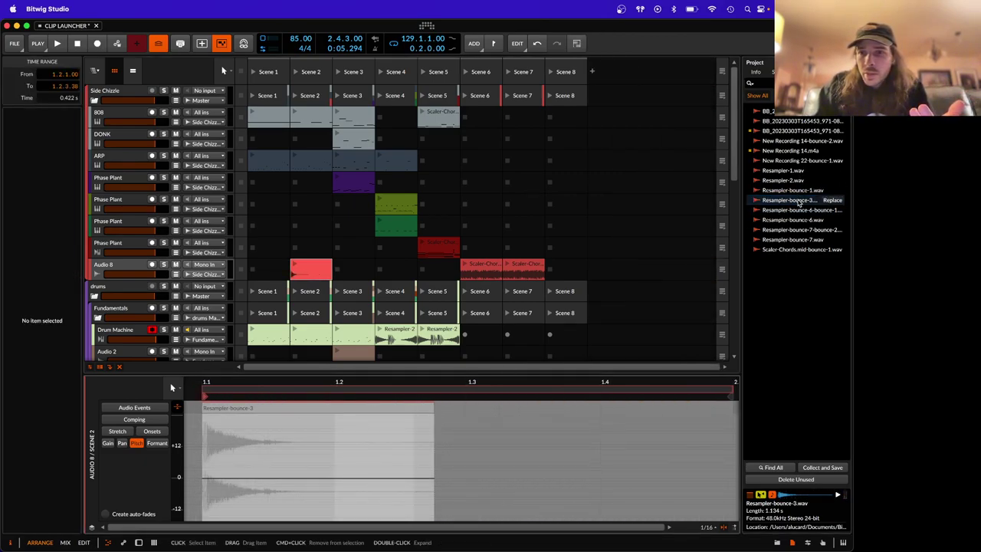
left_click_drag(786, 209, 323, 470)
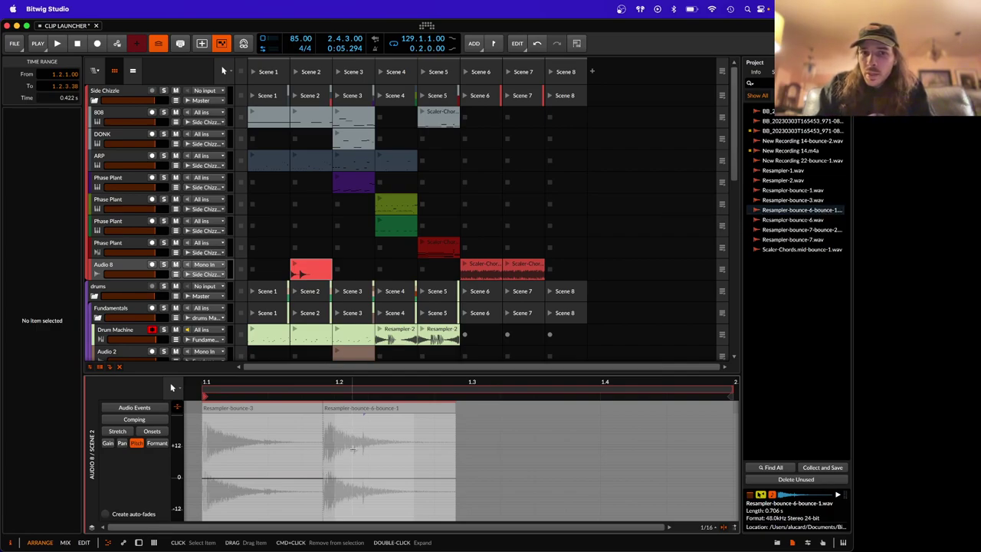
- Shorten the Resampler-bounce-3 event to 0.0.2.00 and duplicate it directly after itself
left_click(250, 410)
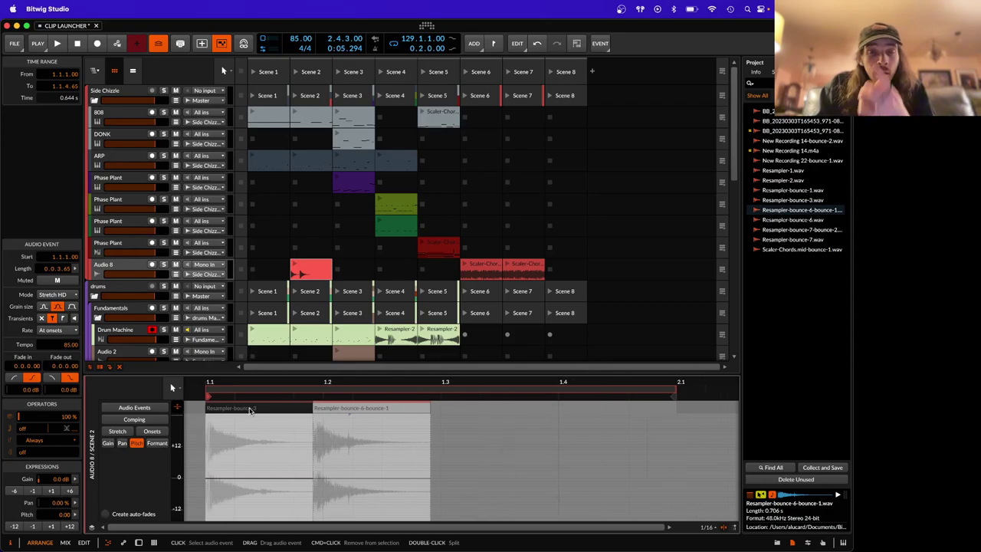
left_click_drag(311, 410, 258, 408)
key("super+d")
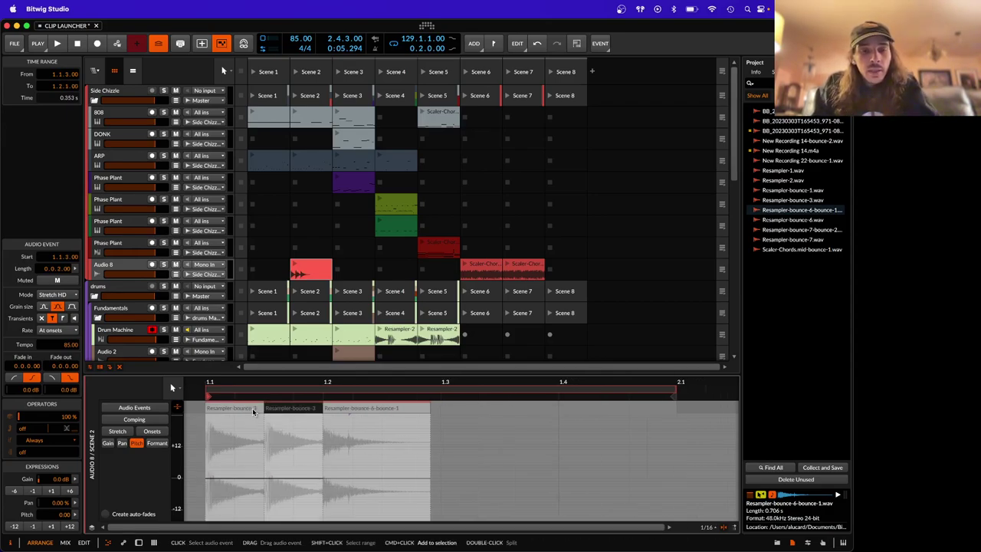
- Move the Resampler-bounce-6-bounce-1 event to about 1.2.1.86 and set its stretch mode to Stretch HD
left_click_drag(351, 407, 377, 409)
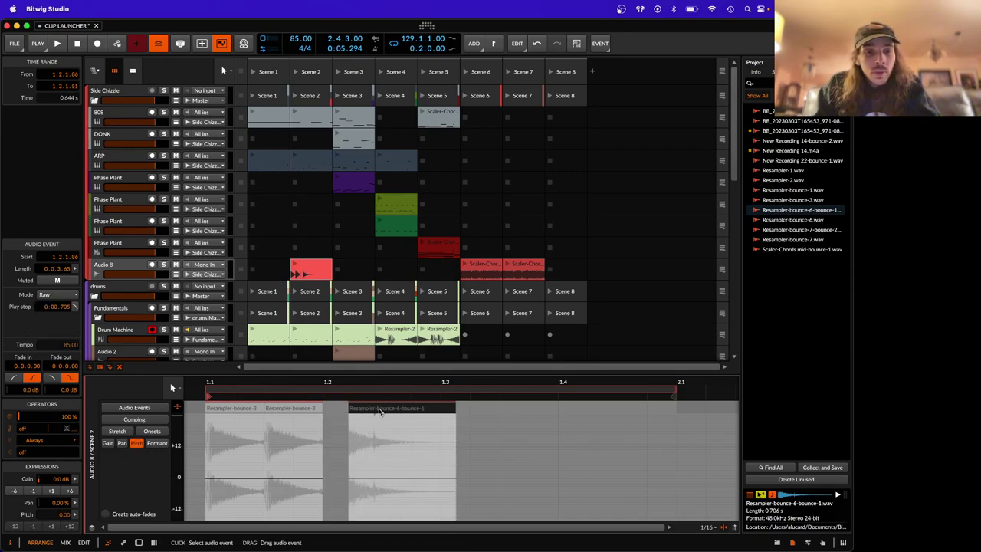
left_click(65, 294)
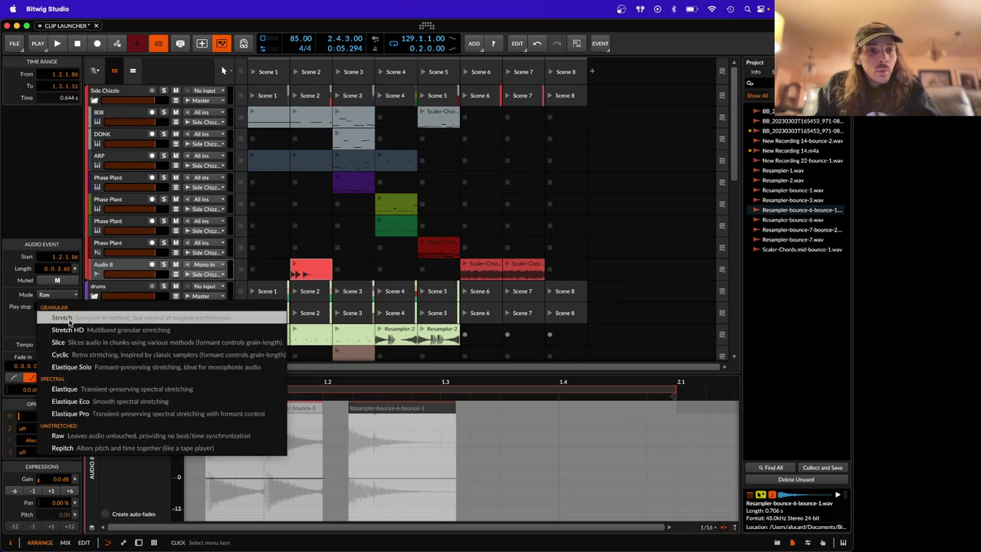
left_click(73, 330)
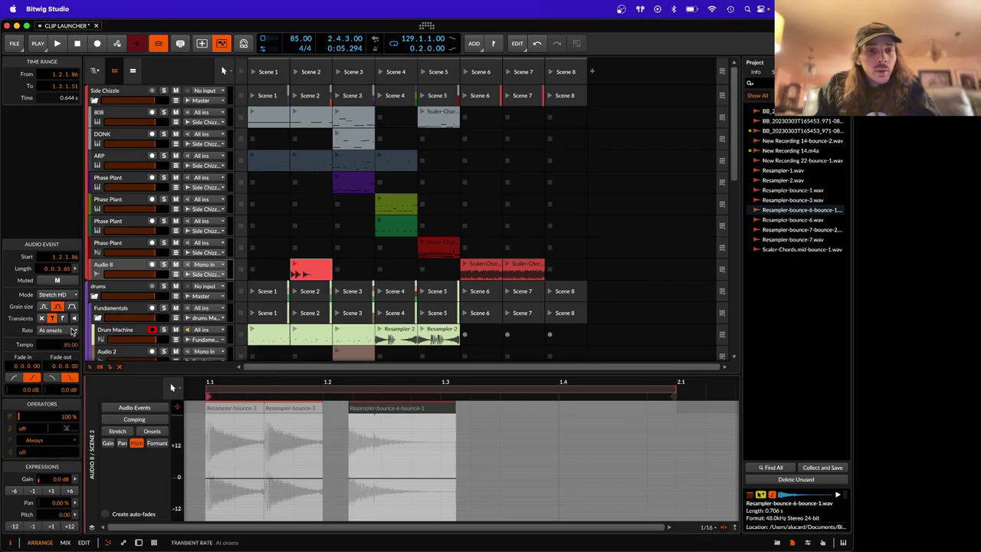
- Give the Resampler-bounce-6-bounce-1 event 13 repeats and reset their curve to even spacing
left_click(281, 410)
scroll(281, 410, "down", 2)
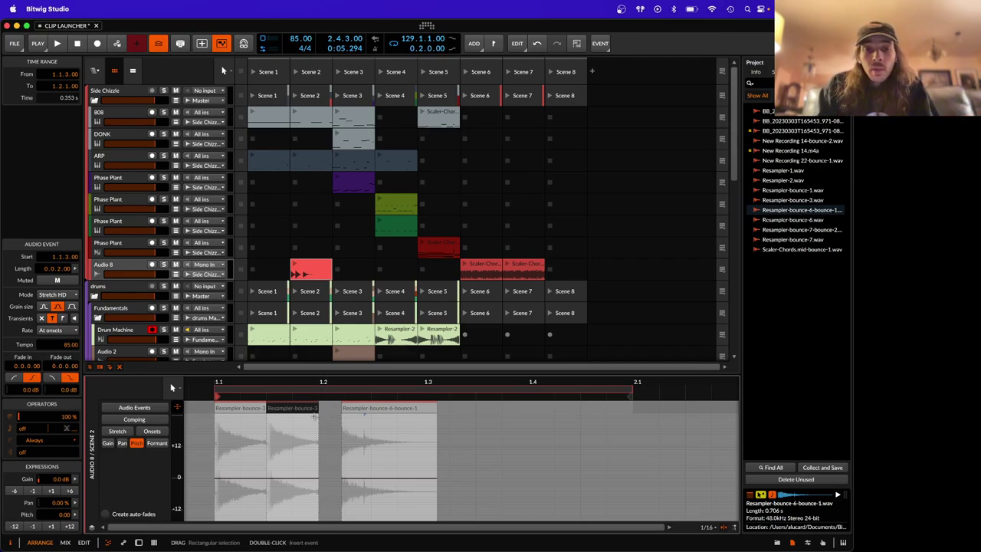
left_click(314, 415)
left_click(359, 414)
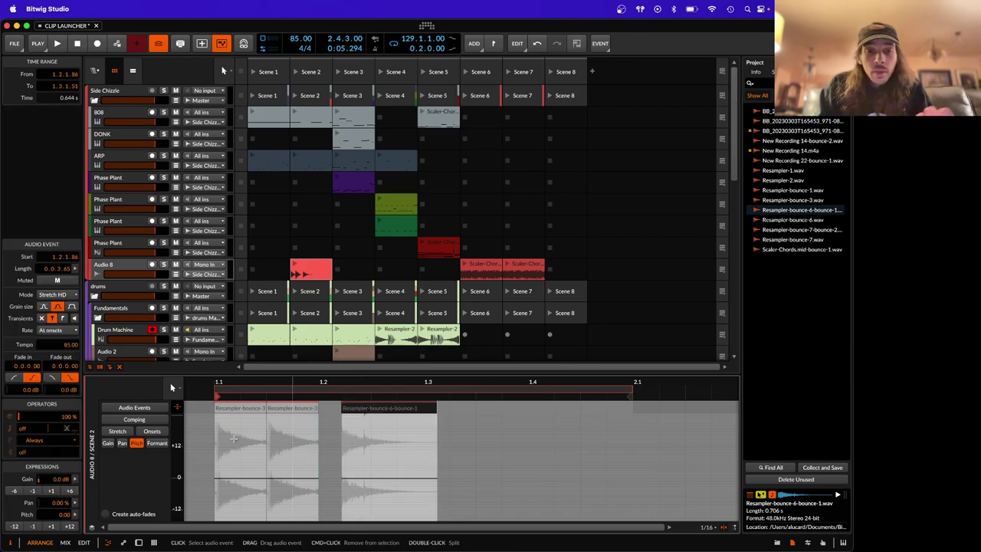
left_click_drag(34, 432, 34, 389)
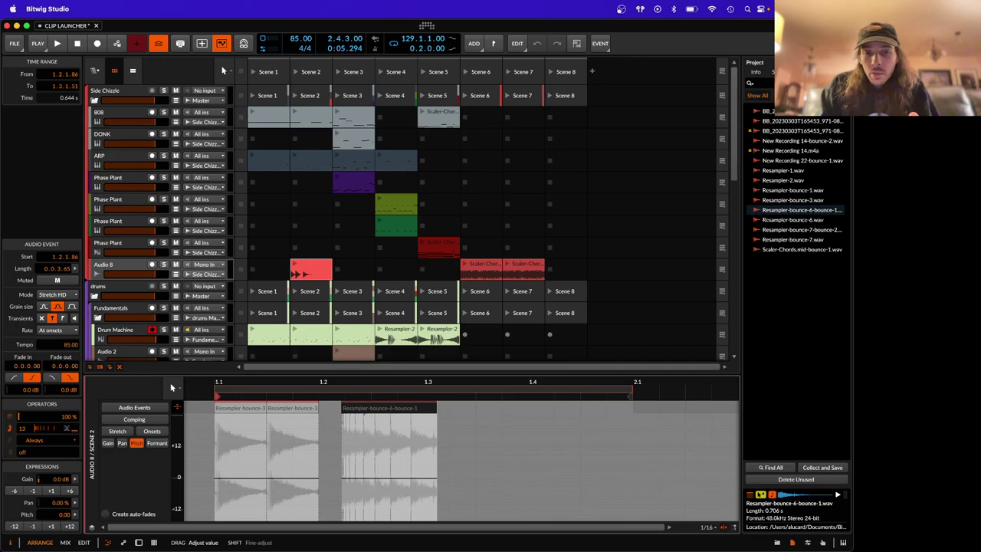
double_click(36, 429)
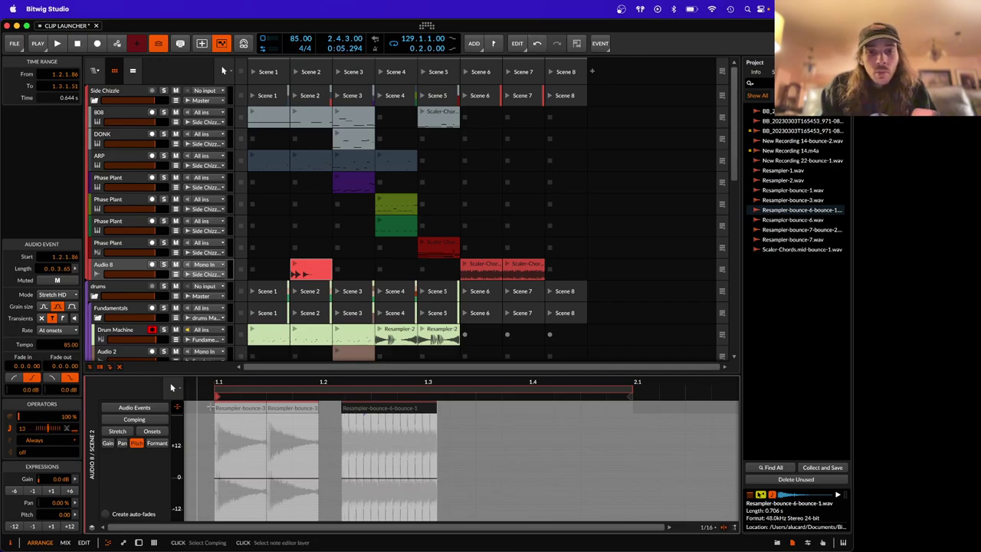
- Delete the launcher clip on Audio 8 in Scene 2
left_click(311, 266)
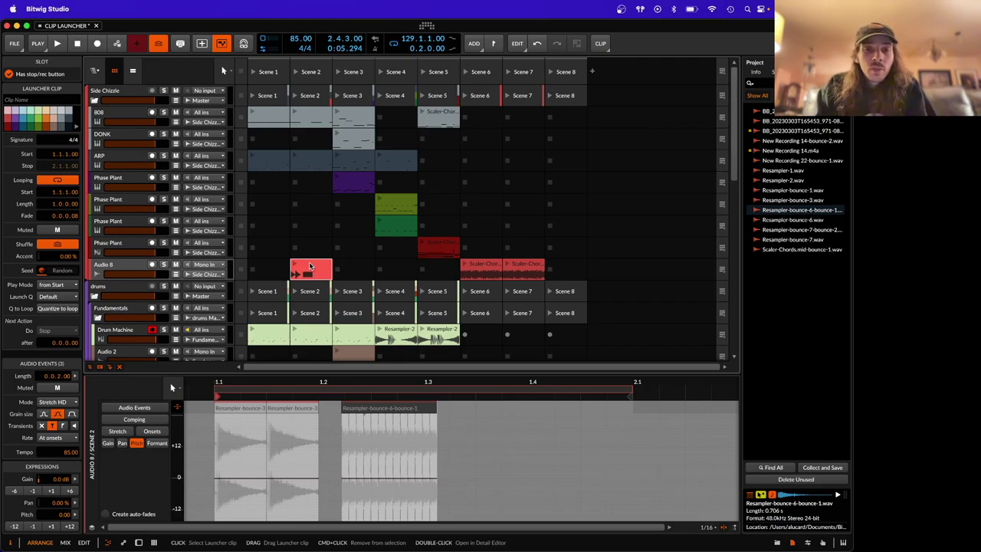
mouse_move(630, 391)
left_mouse_down()
mouse_move(250, 392)
mouse_move(631, 392)
left_mouse_up()
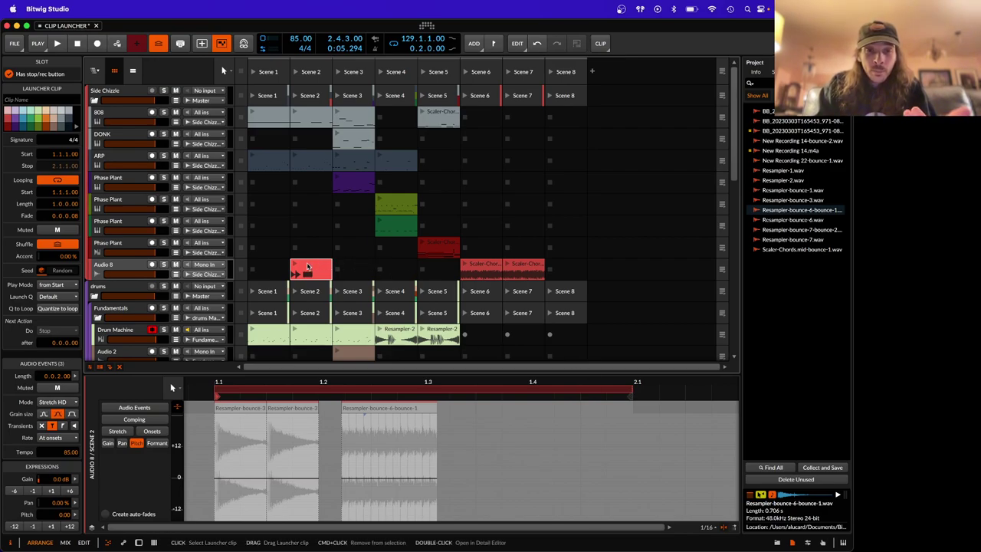
key("Delete")
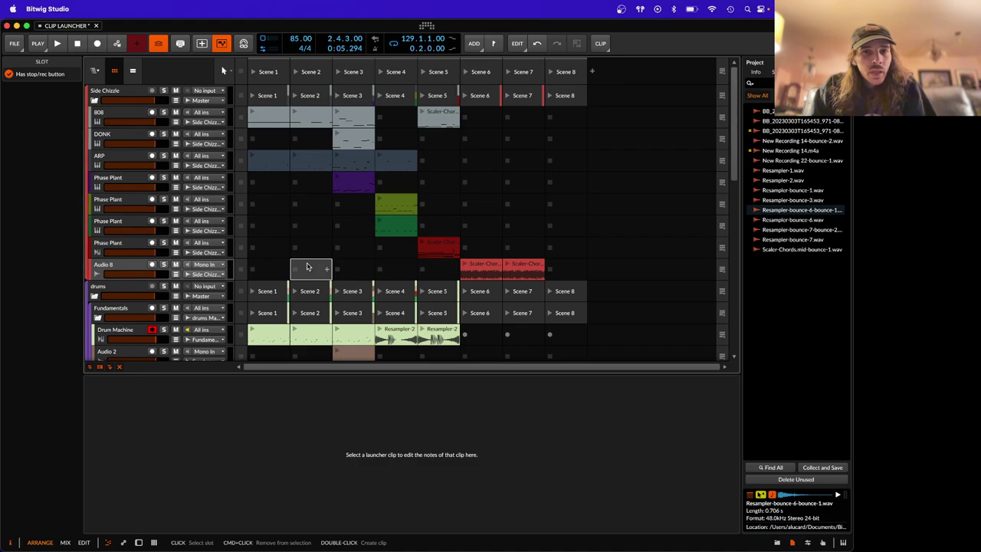
- Inspect the Drum Machine track's Scene 4 audio clip and its Scene 1 note clip in the detail editor
scroll(306, 266, "down", 3)
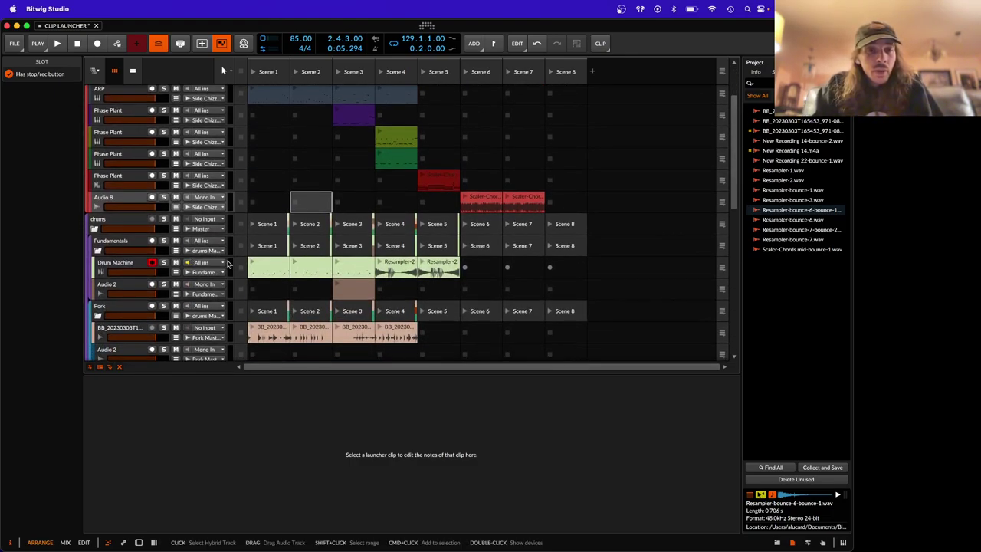
left_click(139, 264)
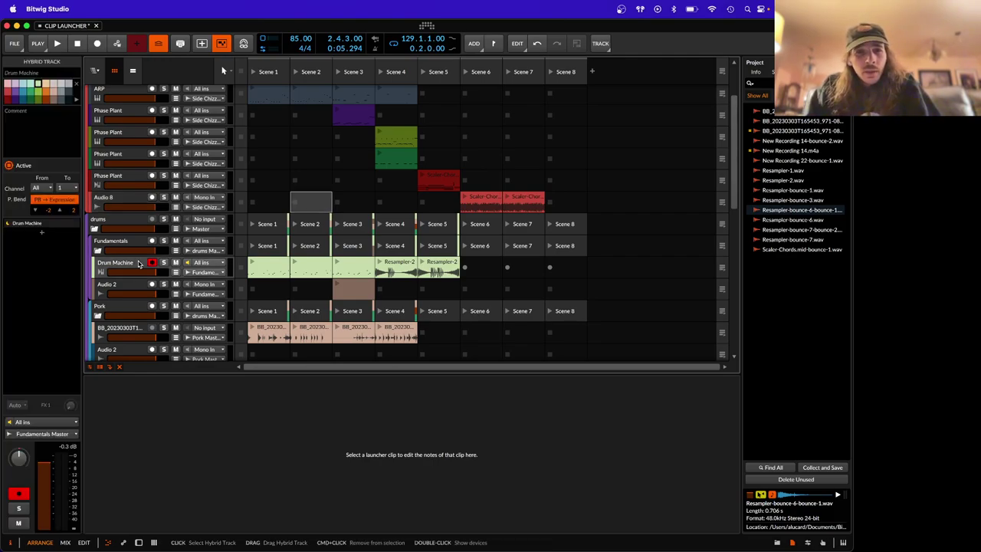
left_click(398, 264)
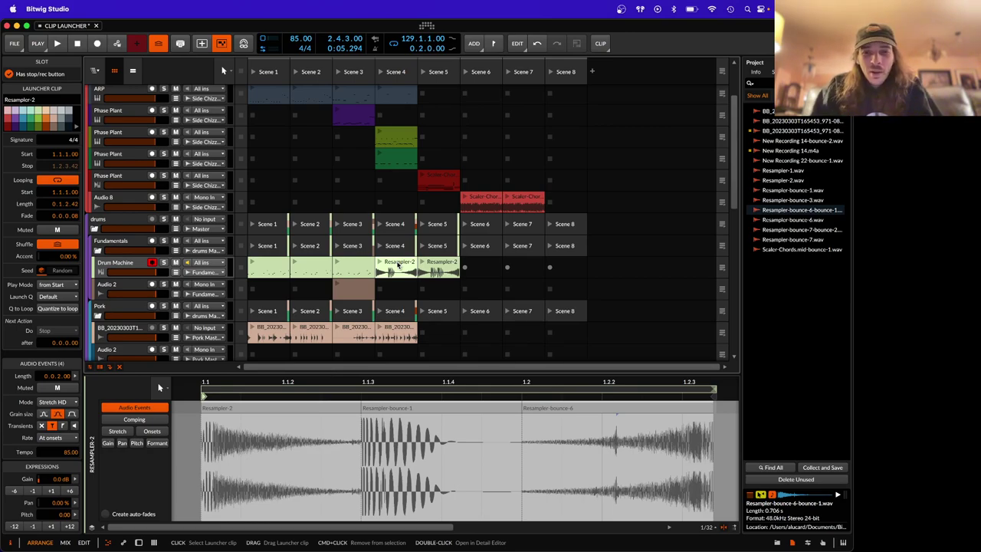
left_click(276, 267)
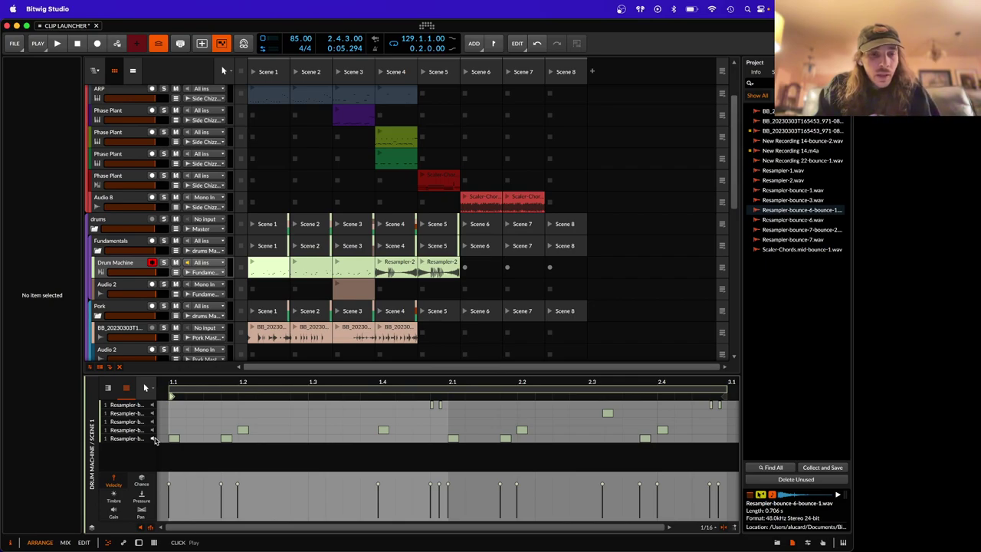
- Audition the five Resampler drum sounds in the Drum Machine's Scene 1 clip, from the lowest lane to the highest
left_click(153, 439)
left_click(154, 430)
left_click(153, 422)
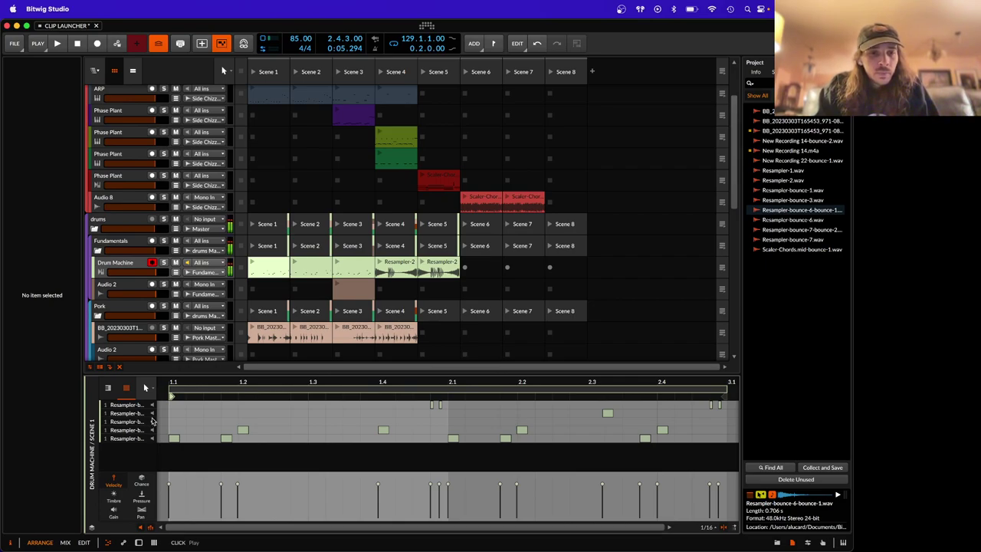
left_click(152, 414)
left_click(152, 405)
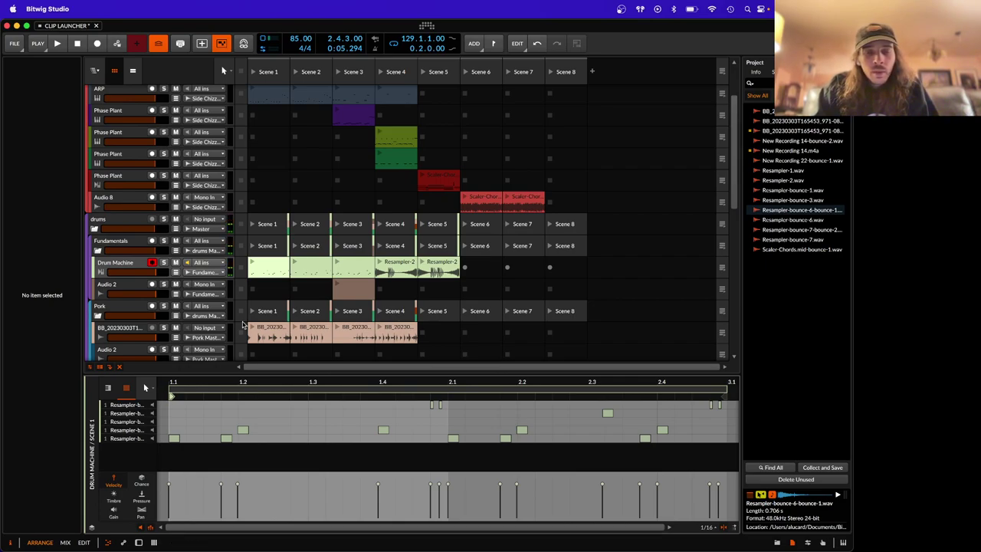
- Play the Scene 1 and Scene 2 clips of the BB_20230303T165453 track and view the Scene 1 clip's audio events
scroll(243, 325, "up", 1)
scroll(200, 322, "down", 3)
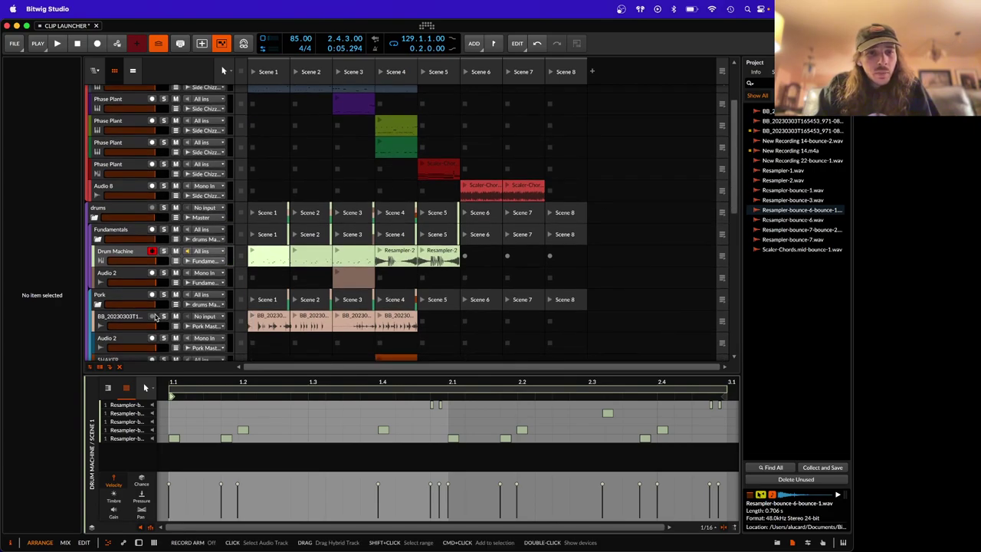
left_click(251, 316)
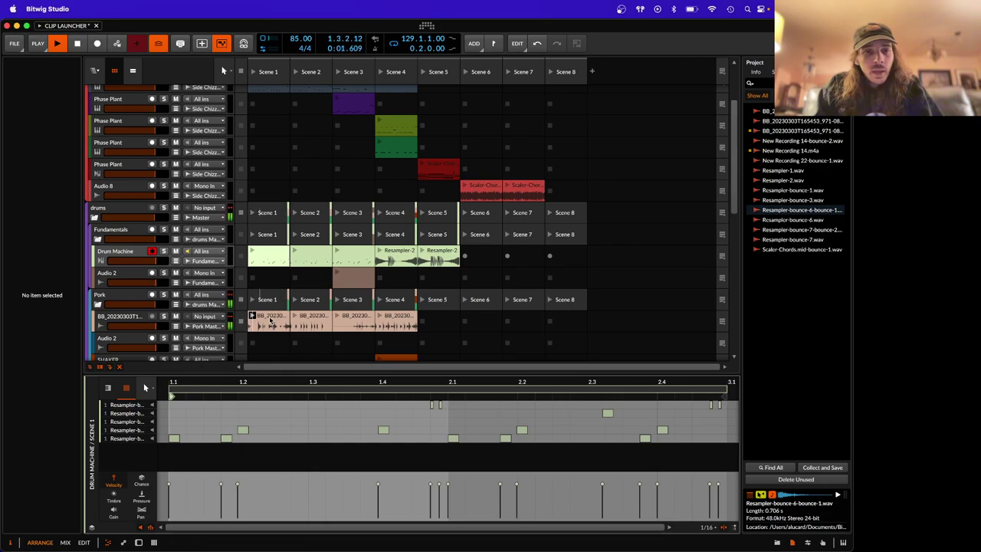
left_click(264, 317)
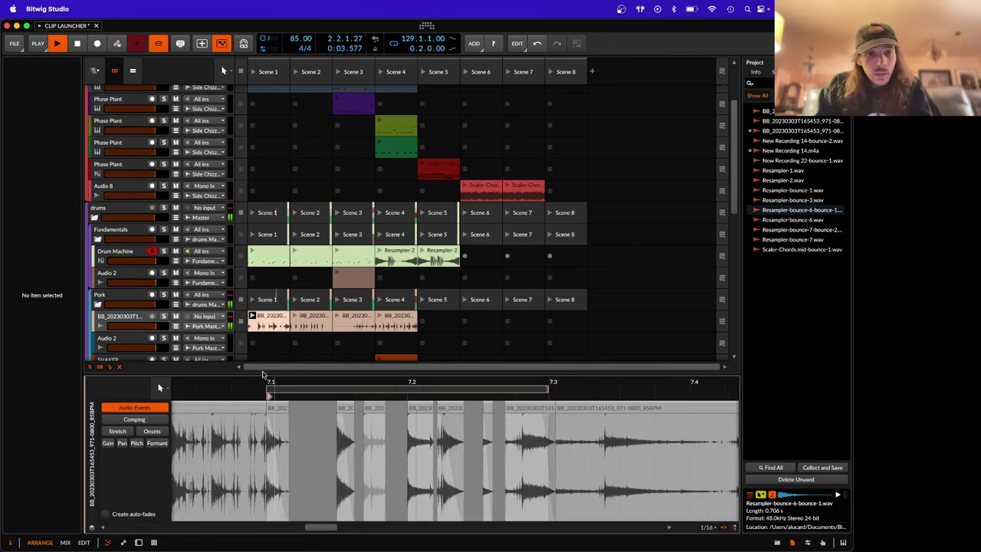
left_click(294, 317)
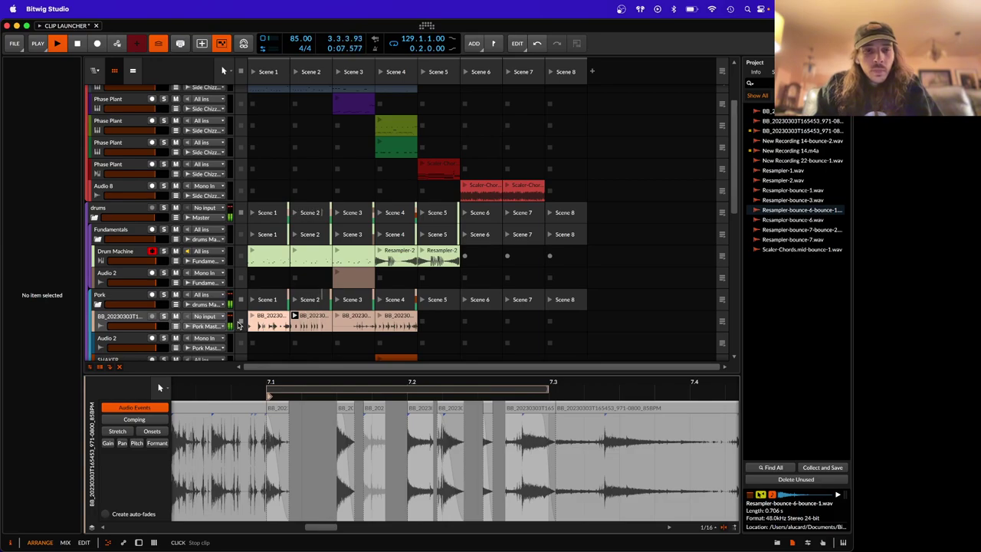
- Select the SHAKER and HAT instrument tracks in turn to examine and audition them
scroll(239, 325, "down", 2)
left_click(139, 314)
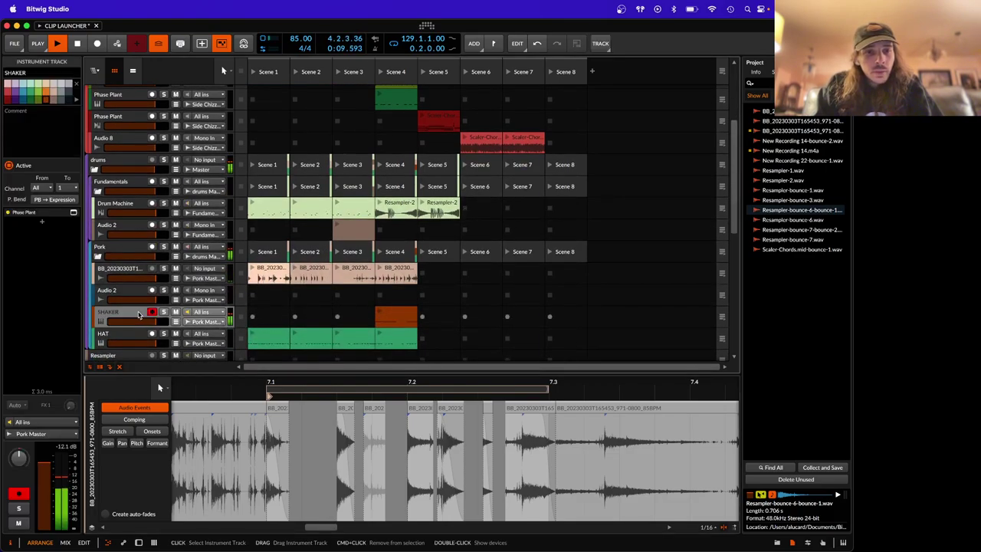
left_click(135, 335)
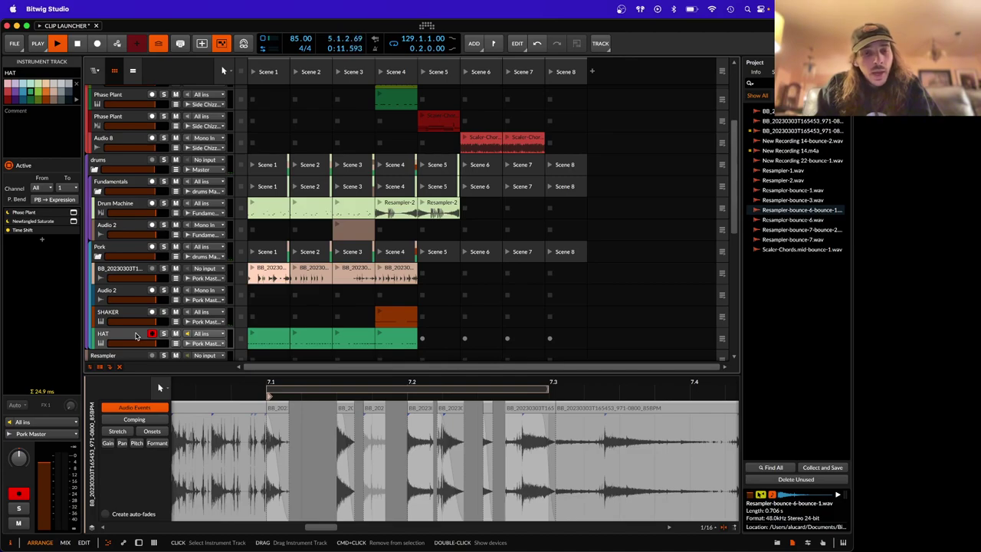
scroll(132, 329, "down", 2)
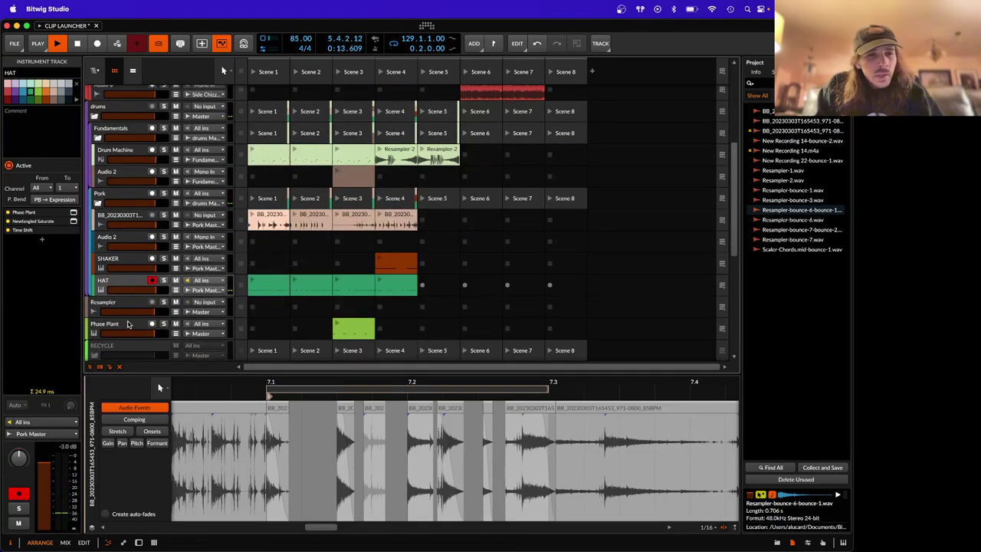
- Show the devices of the standalone Phase Plant track, view its PERCLUCKY patch in the plug-in window, and close that window
left_click(132, 328)
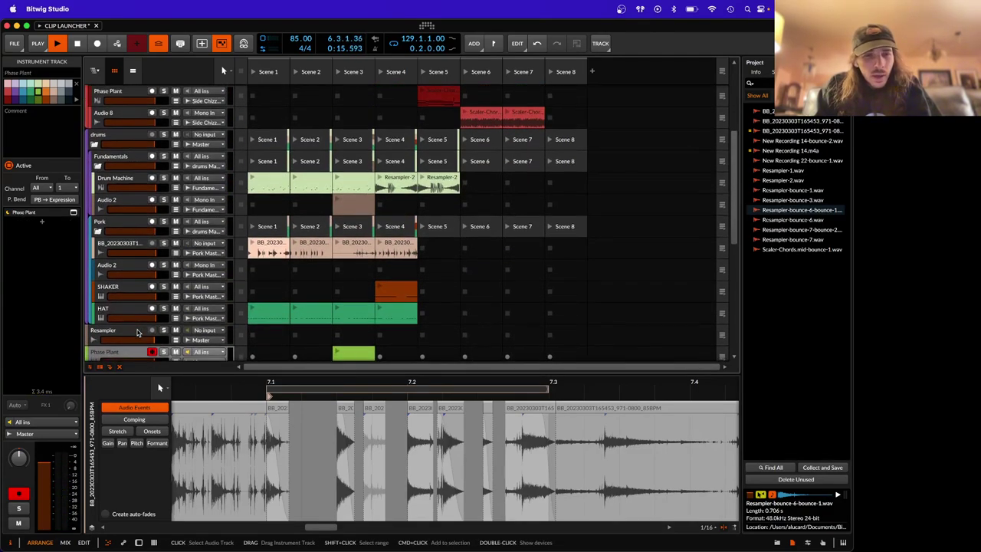
double_click(137, 333)
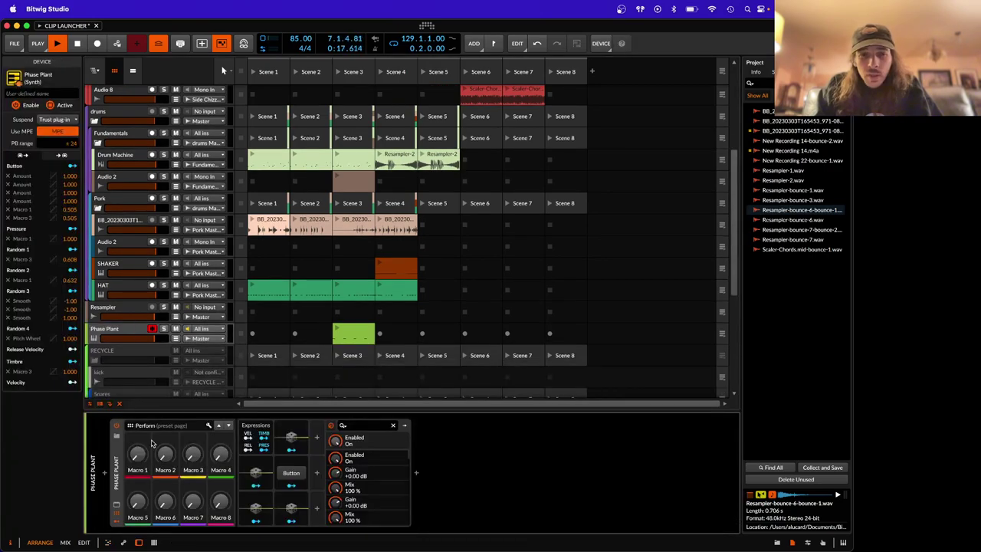
left_click(117, 504)
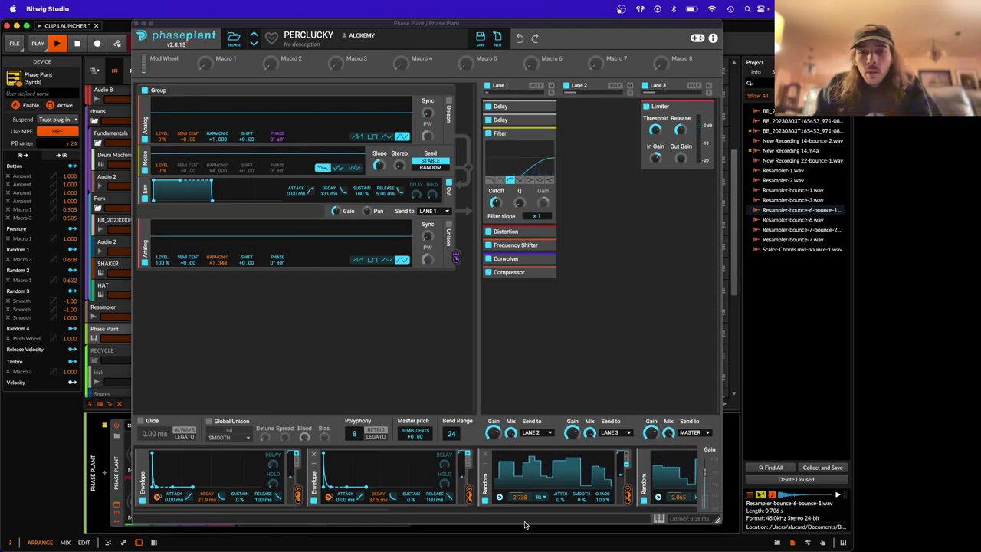
left_click(660, 523)
left_click(660, 521)
left_click(659, 520)
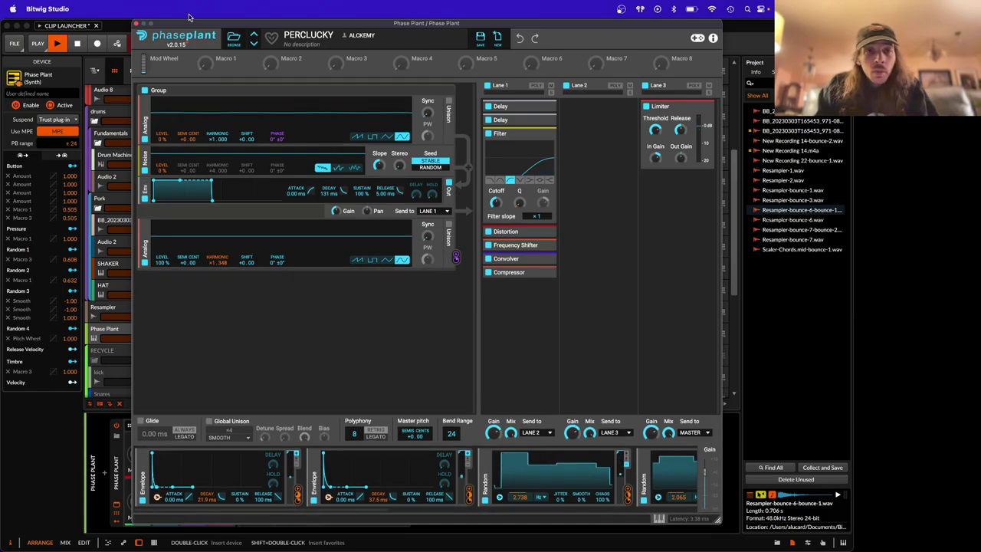
left_click(137, 24)
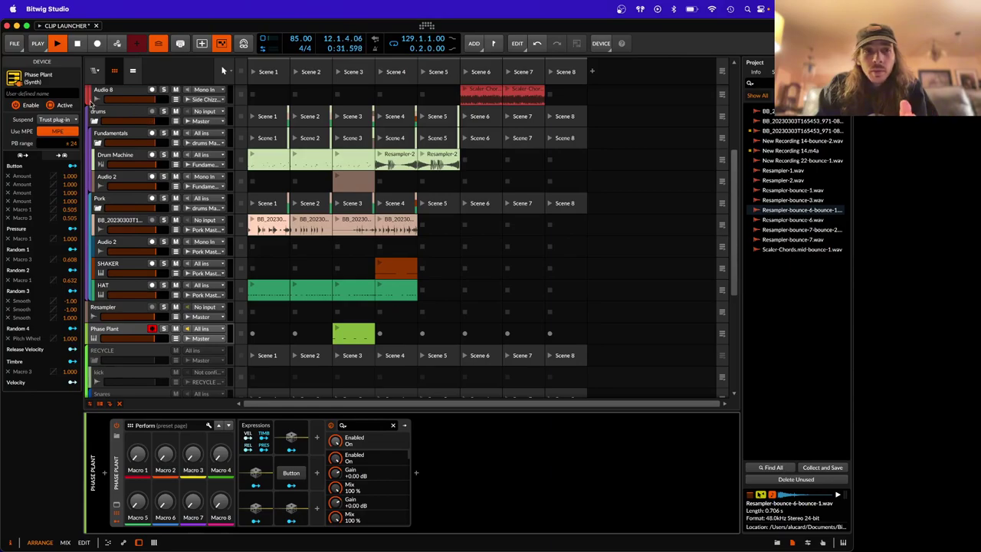
- Show the arranger timeline beside the clip launcher and stop playback
left_click(130, 72)
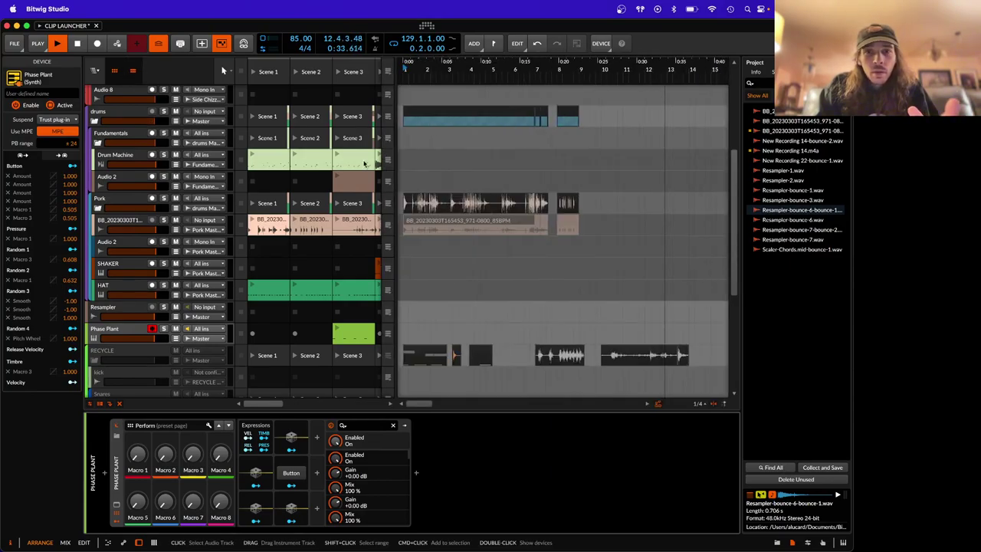
key("space")
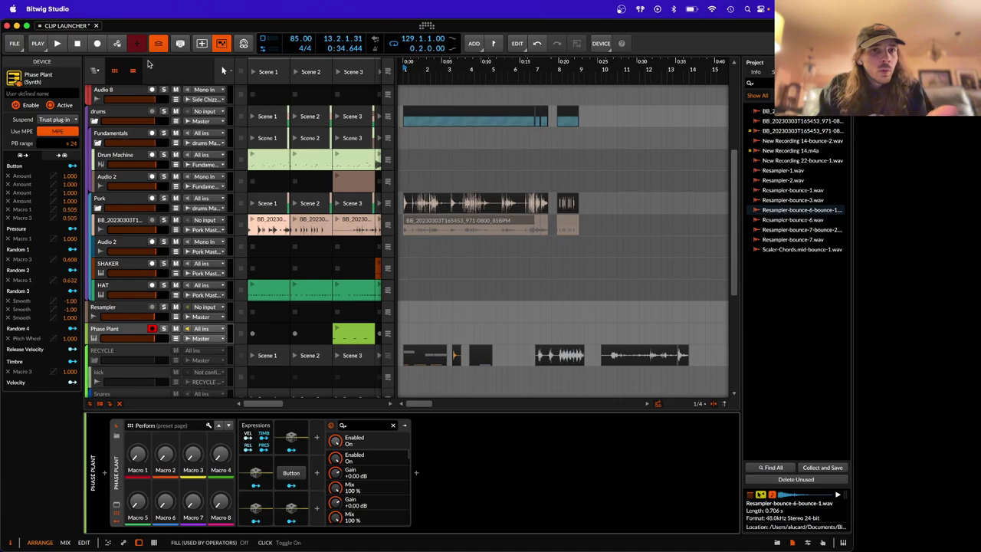
- Hide the arranger timeline and launch the Scene 1 clips of the Drum Machine, BB_20230303T165453 and HAT tracks
left_click(134, 72)
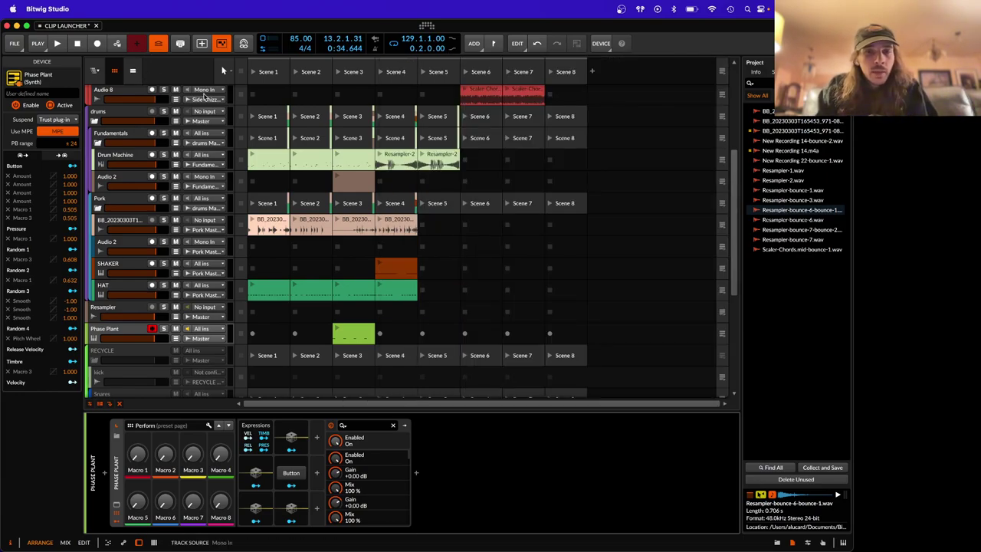
scroll(274, 220, "up", 3)
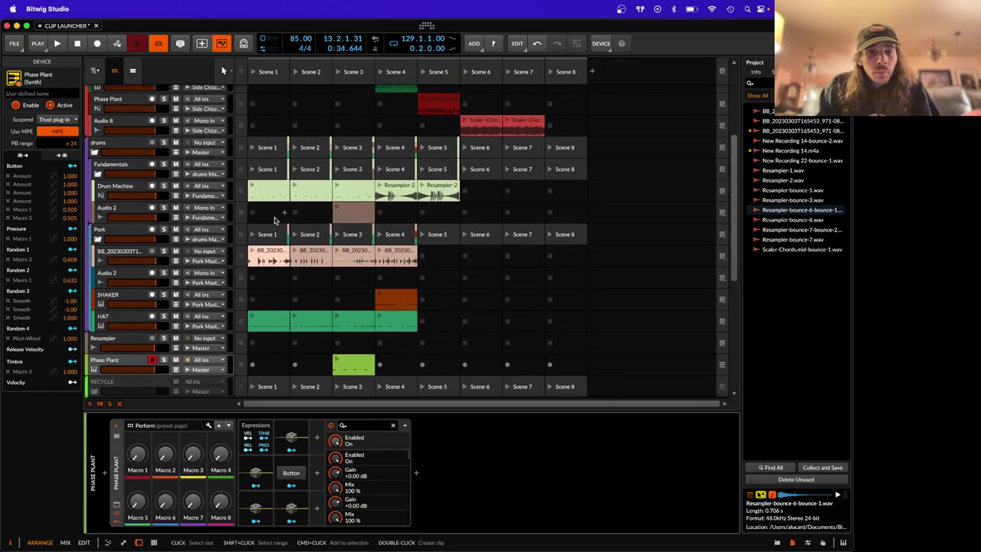
scroll(274, 220, "down", 1)
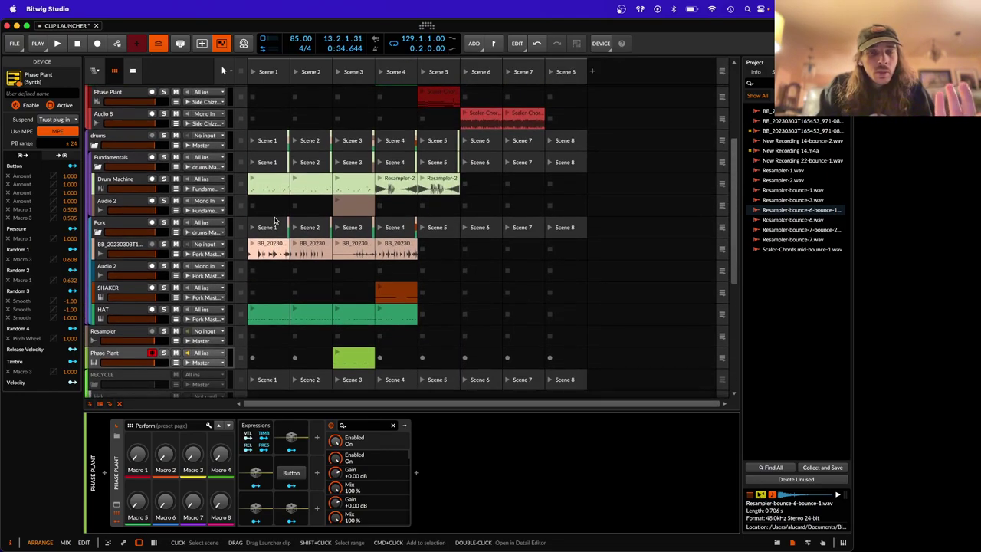
left_click(254, 180)
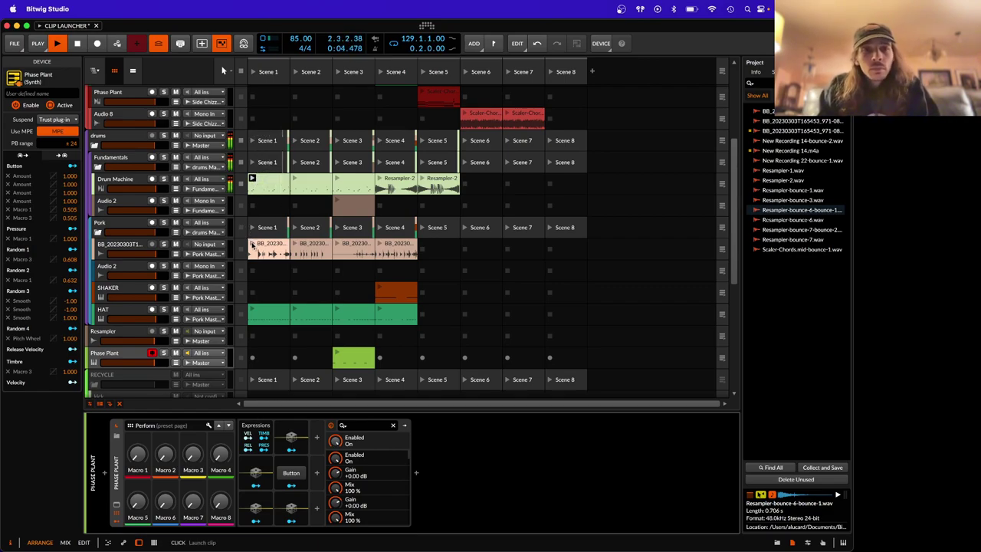
left_click(252, 244)
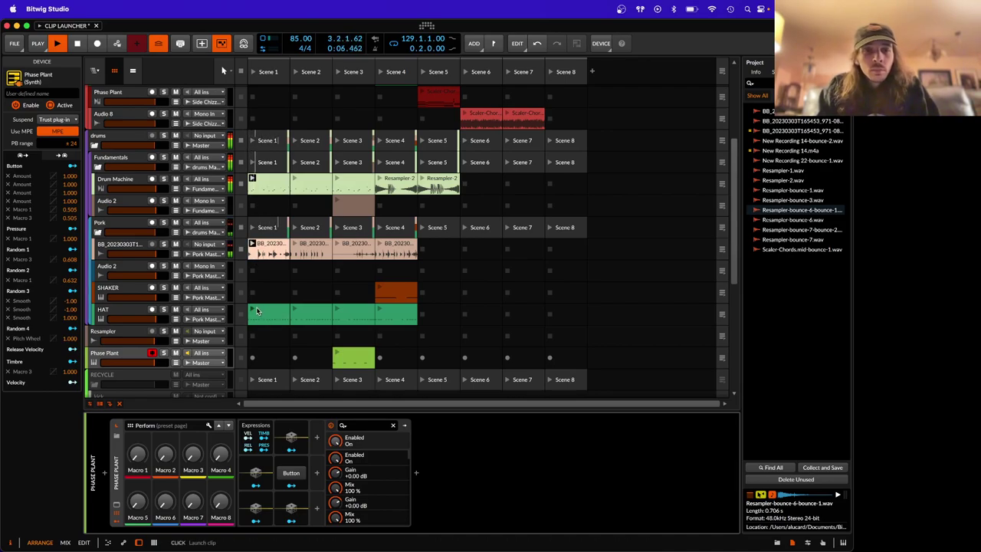
left_click(253, 311)
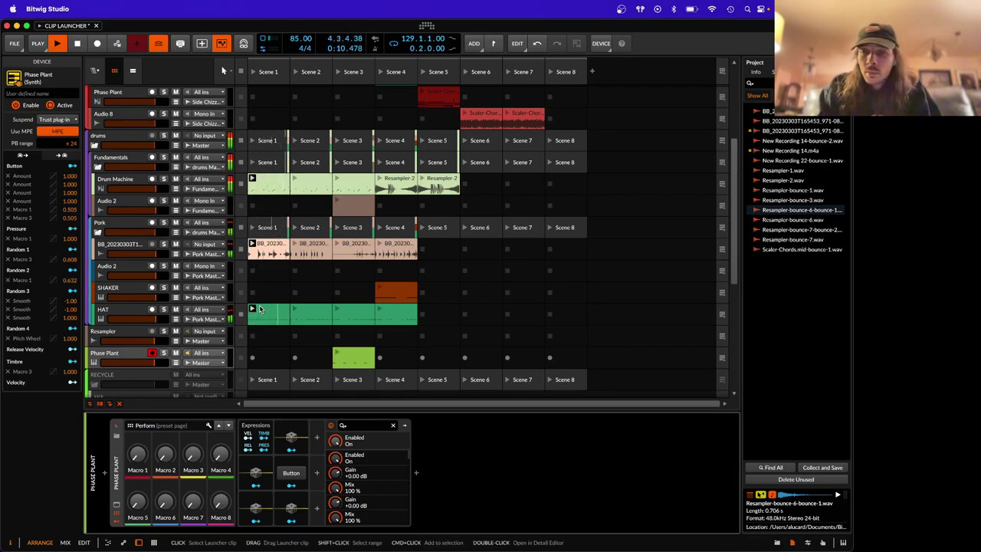
- Launch the Scene 4 clips of SHAKER and BB_20230303T165453 and the Scene 3 clips of Drum Machine and HAT
scroll(263, 307, "up", 1)
scroll(264, 307, "down", 1)
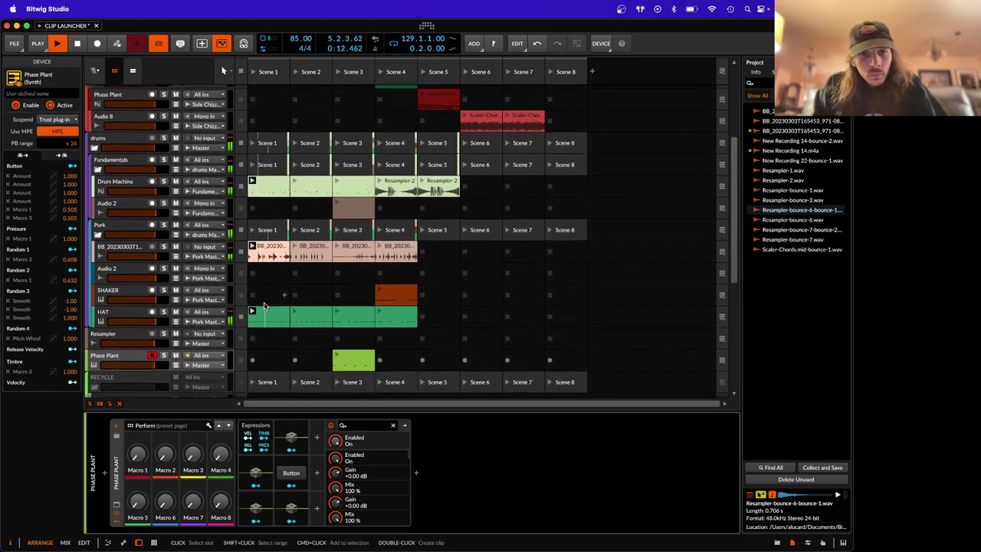
left_click(379, 293)
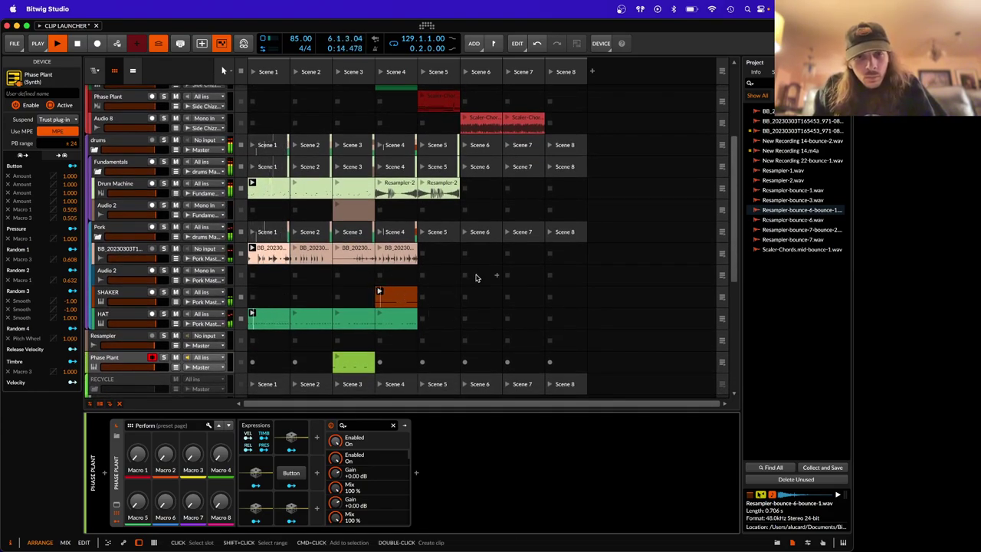
left_click(380, 249)
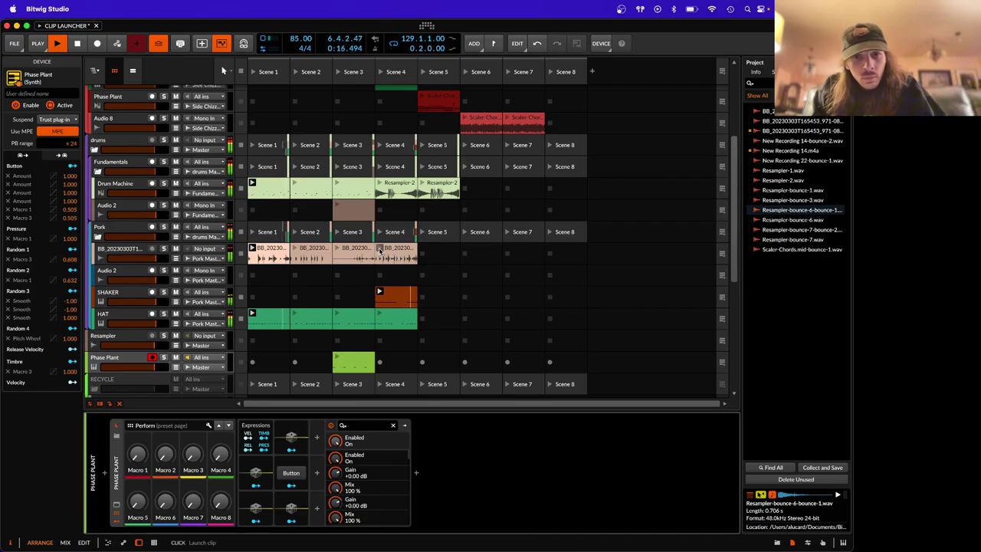
left_click(385, 295)
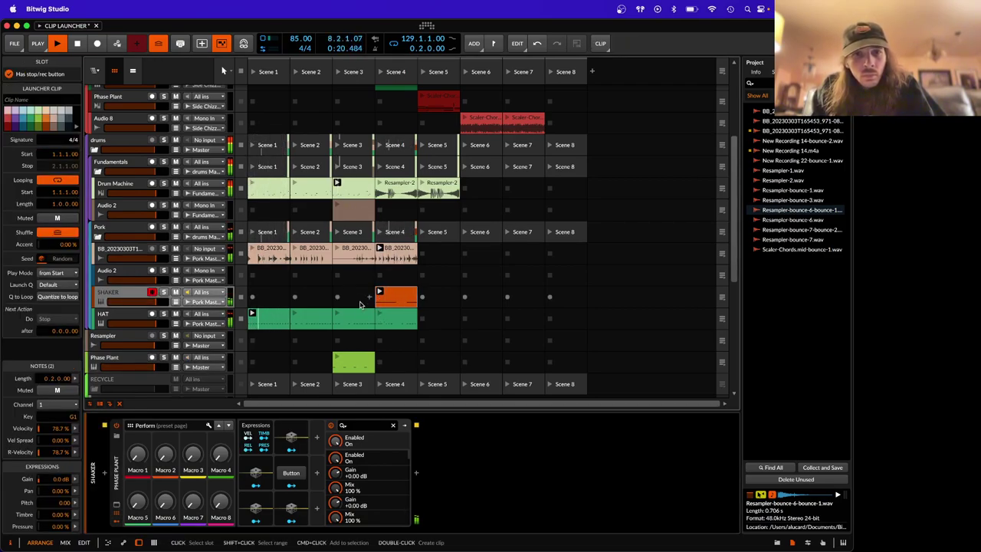
left_click(341, 315)
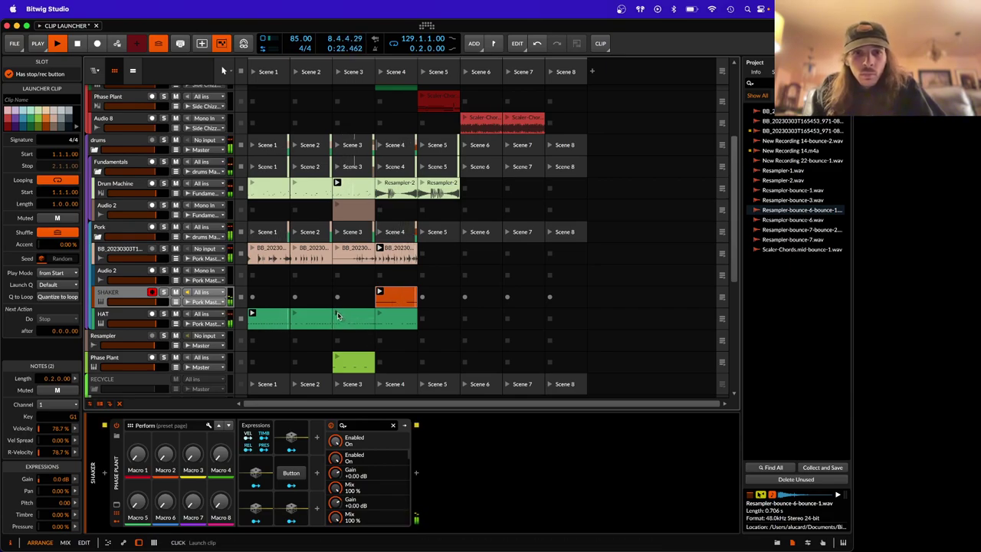
scroll(343, 315, "down", 1)
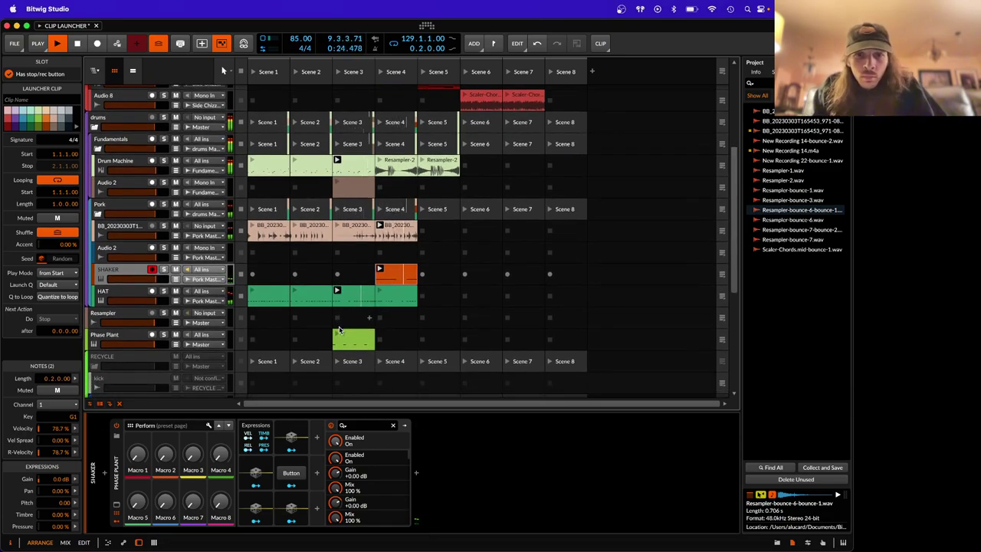
- Stop all clips playing in the launcher and halt playback
scroll(349, 240, "up", 1)
scroll(349, 239, "up", 5)
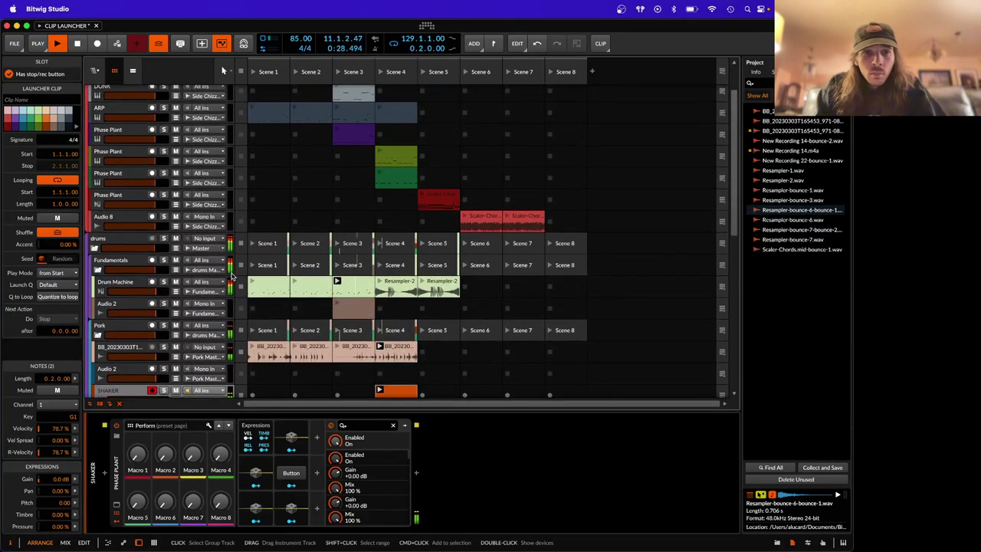
scroll(235, 278, "up", 2)
left_click(242, 72)
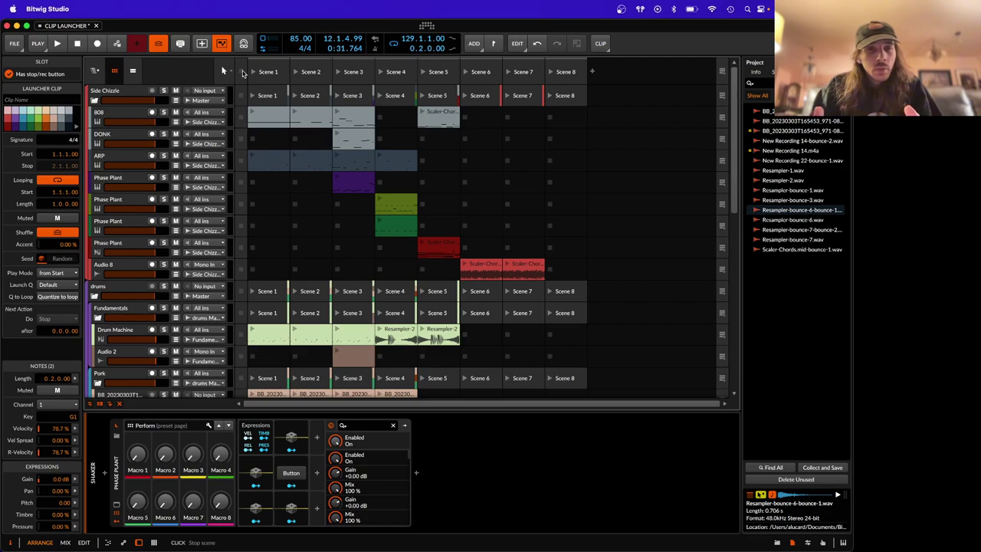
- Launch the Drum Machine Scene 1 clip together with the Scene 2 clips of BB_20230303T165453 and HAT
scroll(310, 169, "down", 6)
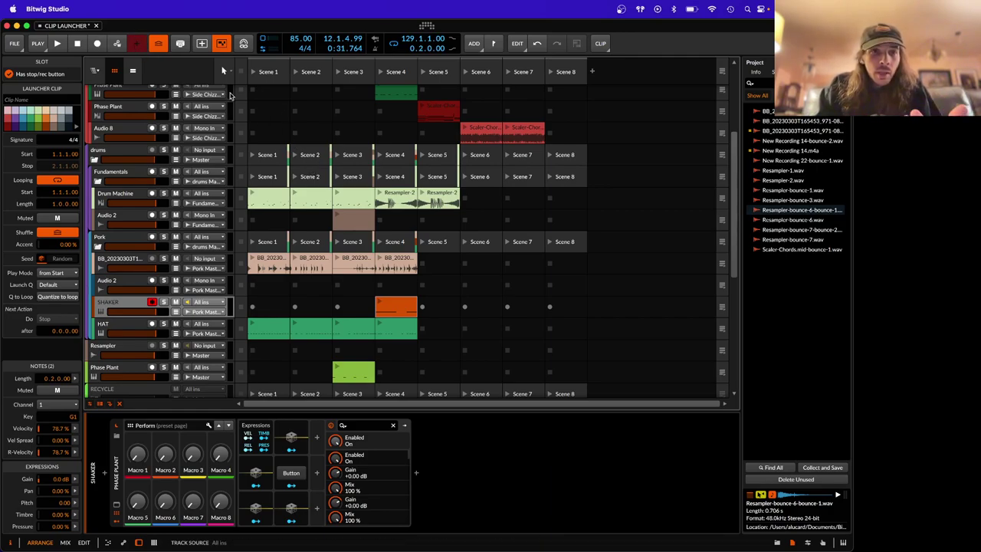
scroll(153, 75, "up", 4)
key("space")
key("space")
left_click(251, 331)
scroll(295, 304, "down", 3)
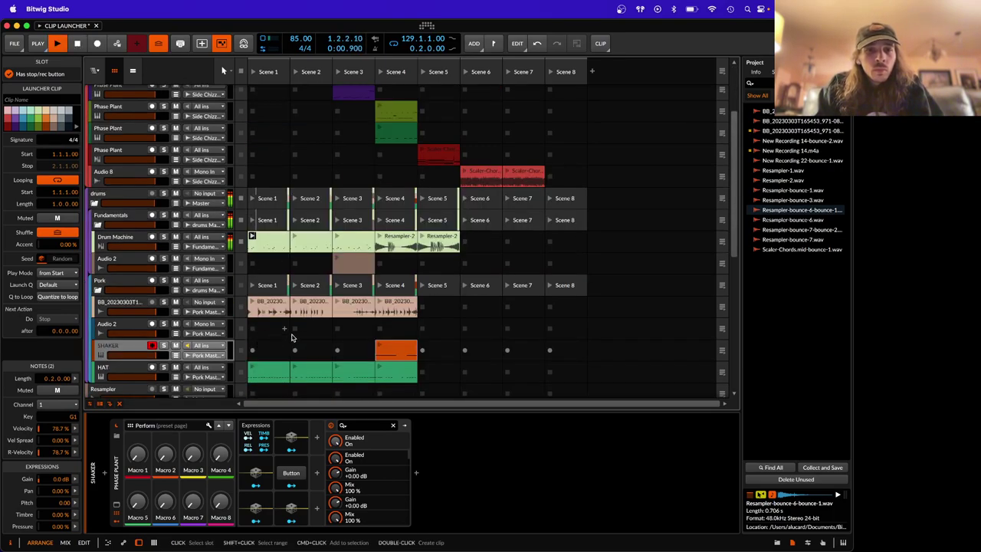
left_click(296, 304)
left_click(296, 366)
- Restart playback and add the Scene 1 clips of the 808 and ARP tracks to the groove
key("space")
scroll(269, 230, "up", 3)
key("space")
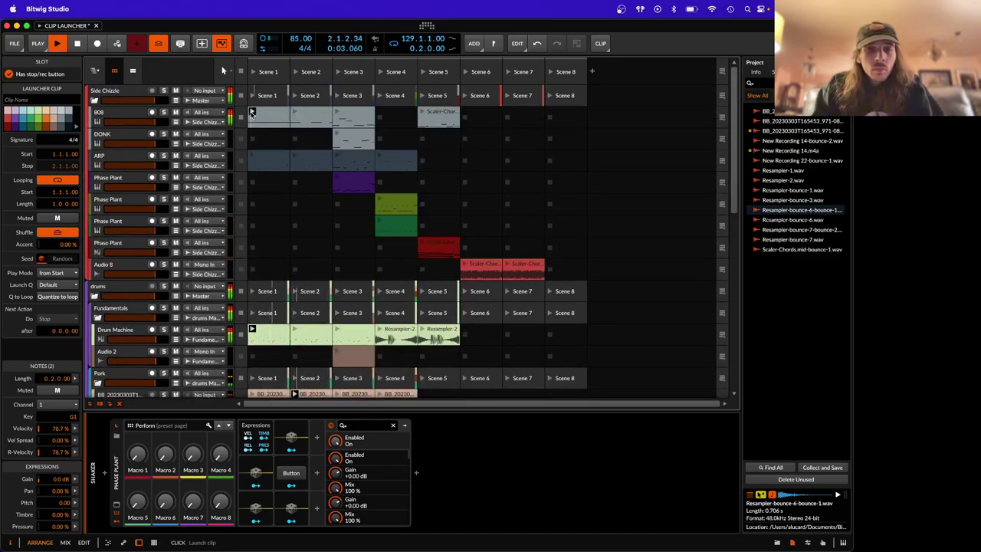
scroll(251, 115, "down", 2)
scroll(253, 127, "up", 2)
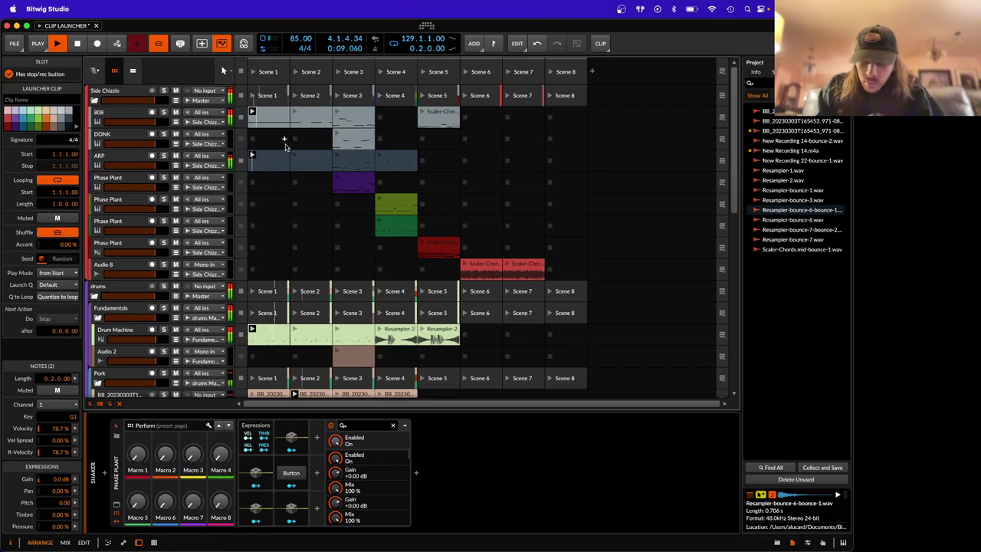
scroll(278, 141, "down", 2)
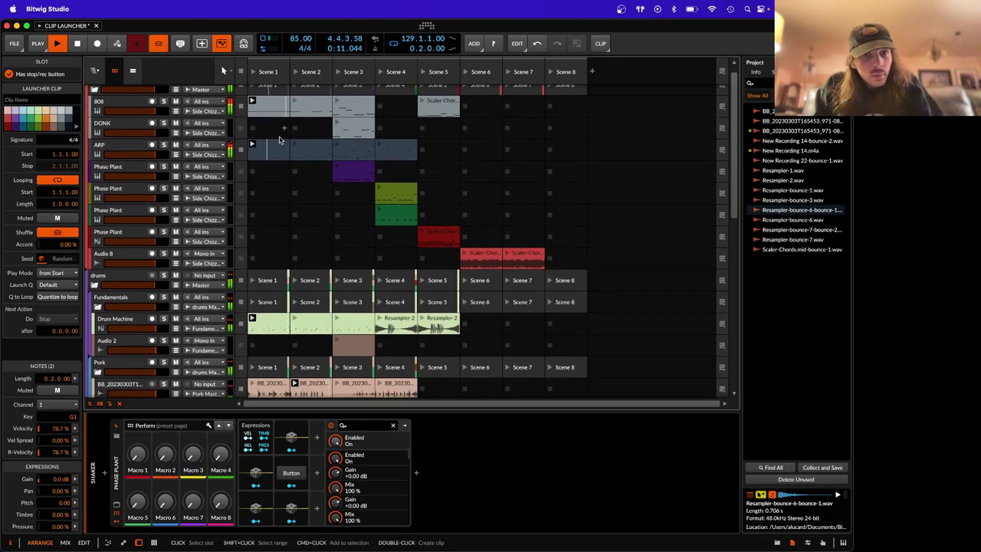
scroll(282, 134, "up", 2)
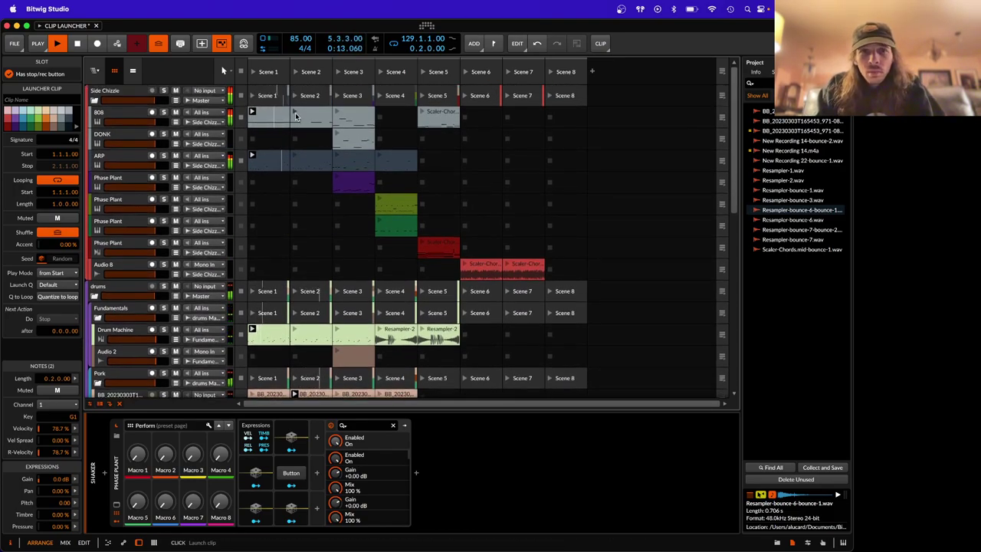
- Switch the 808 and ARP tracks to their Scene 2 clips, followed by the 808 track's Scene 3 clip
left_click(295, 114)
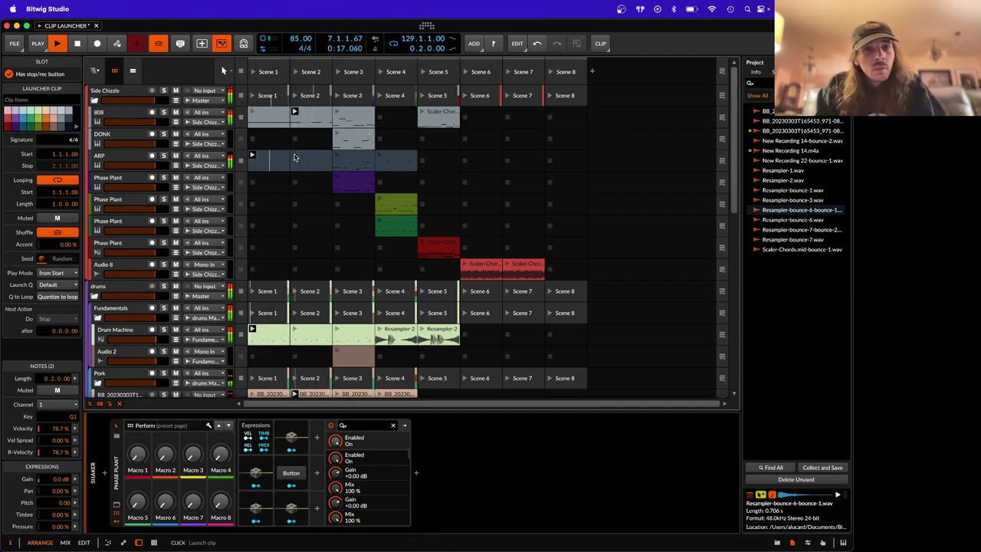
left_click(295, 157)
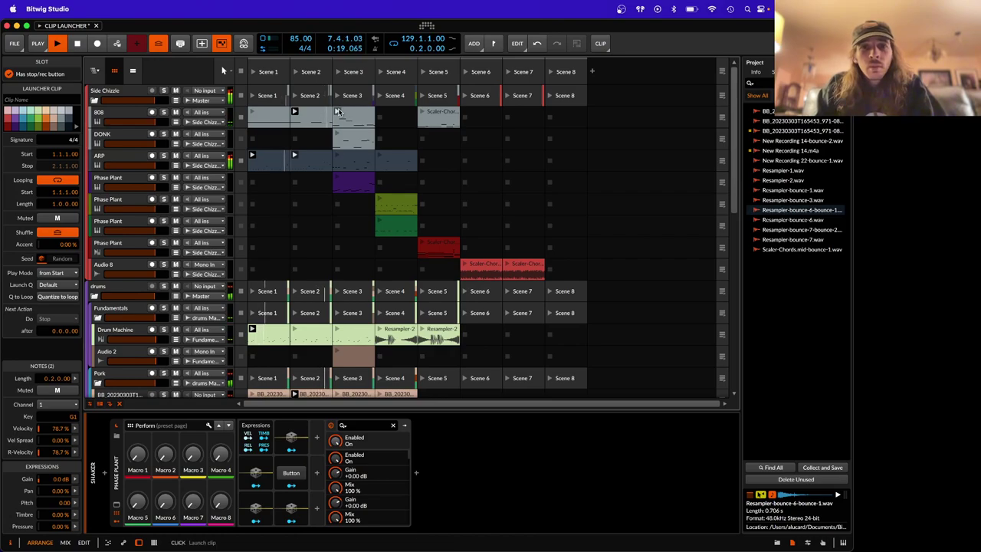
left_click(337, 114)
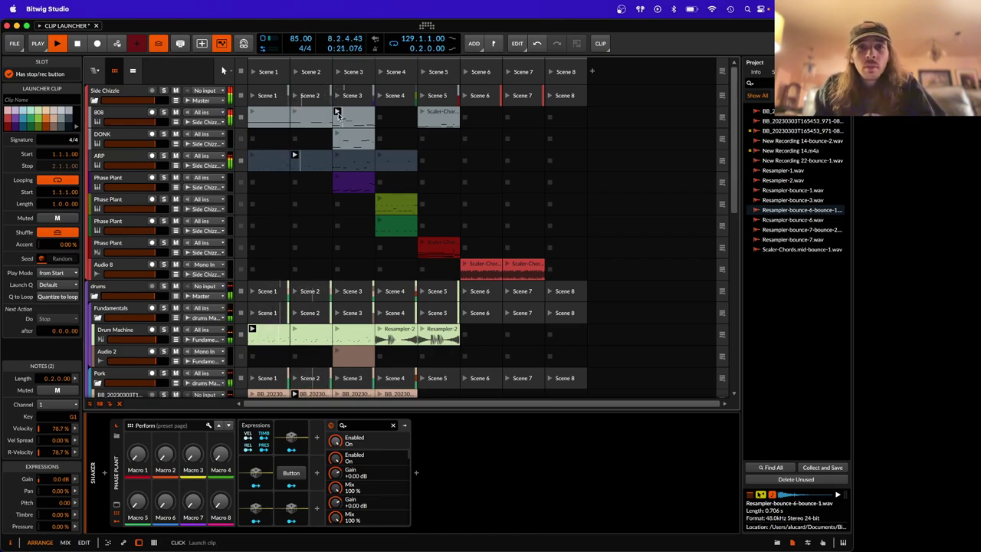
- Launch the Scene 3 clips of Drum Machine and HAT and the Scene 4 clip of BB_20230303T165453
scroll(335, 261, "down", 3)
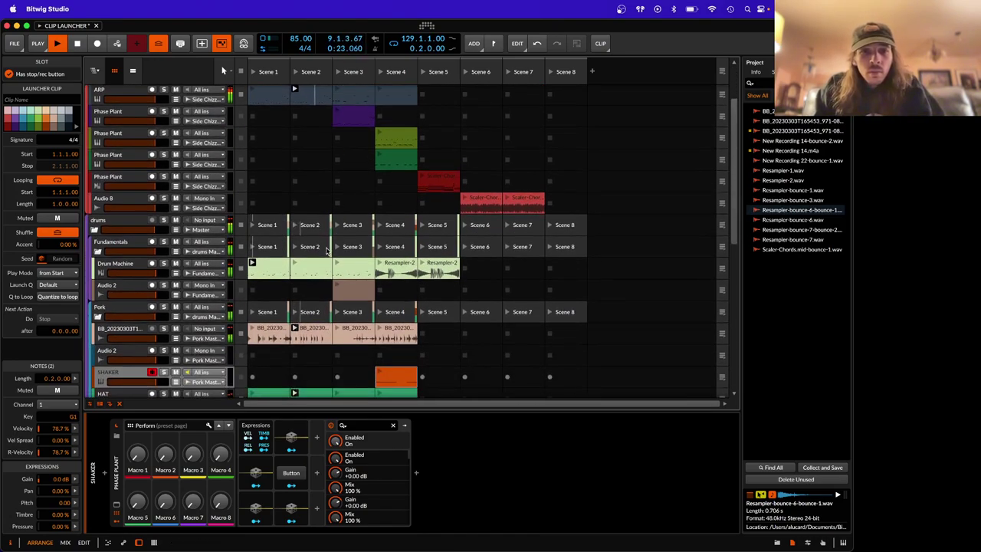
left_click(334, 263)
left_click(379, 328)
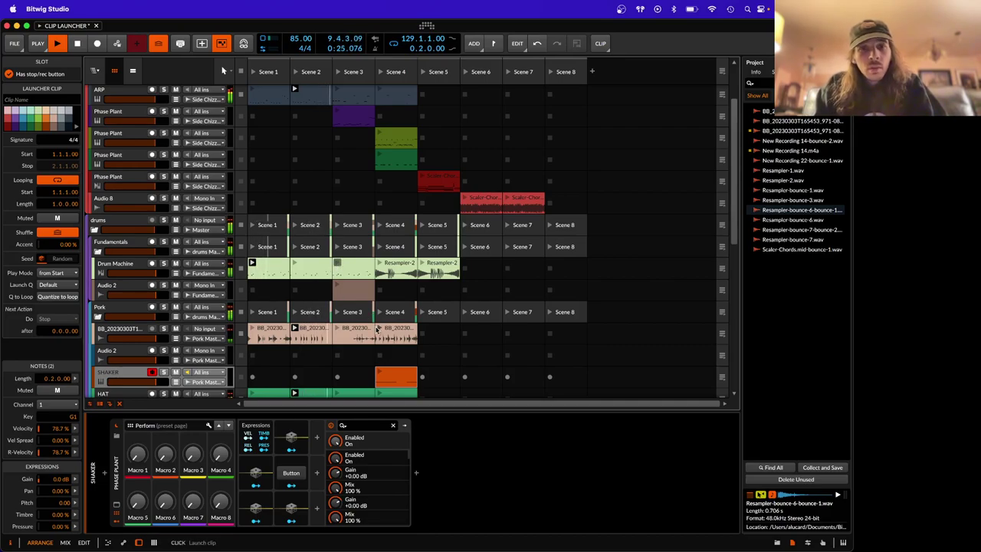
scroll(335, 317, "down", 3)
left_click(337, 337)
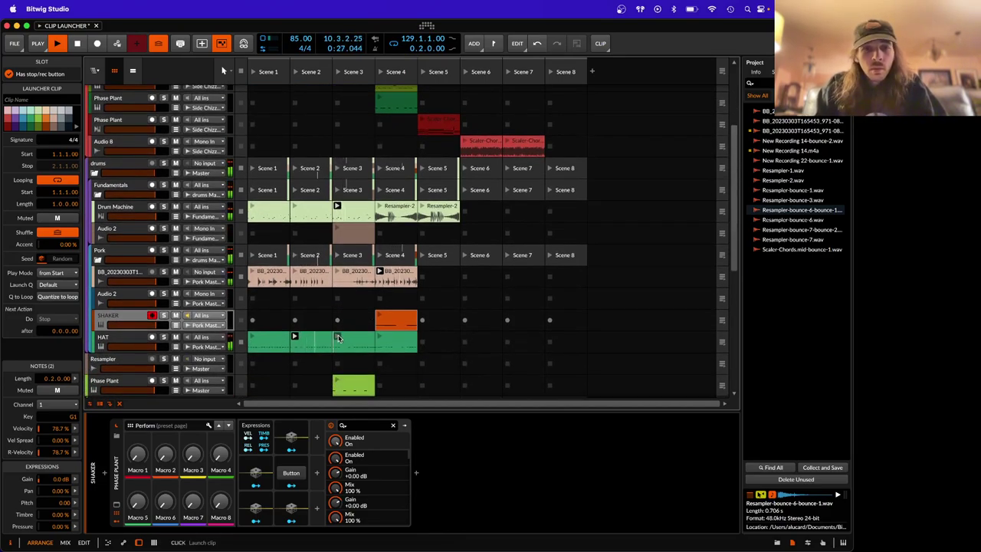
- Stop the 808 and ARP clips, and launch the purple Phase Plant Scene 3 and Drum Machine Scene 2 clips
scroll(344, 172, "up", 6)
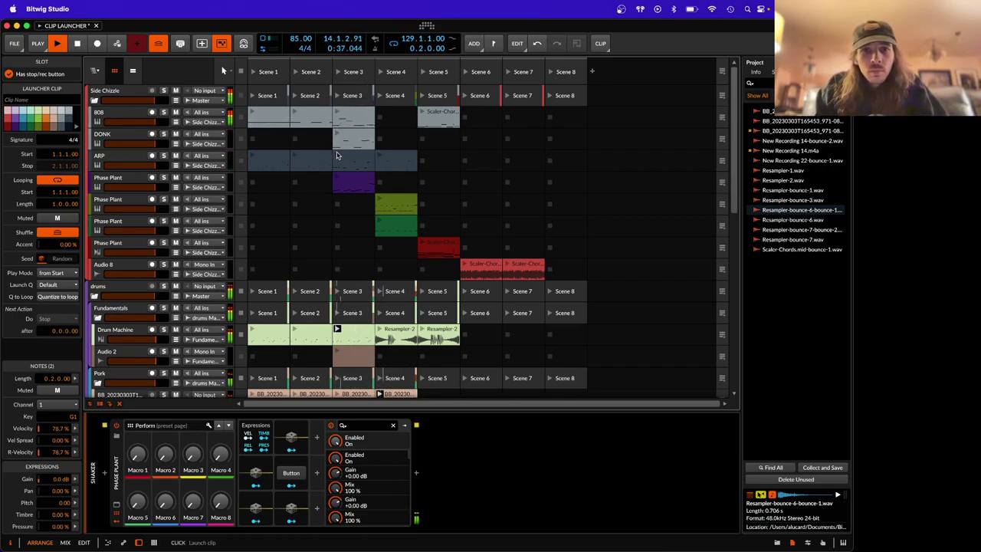
scroll(345, 182, "down", 2)
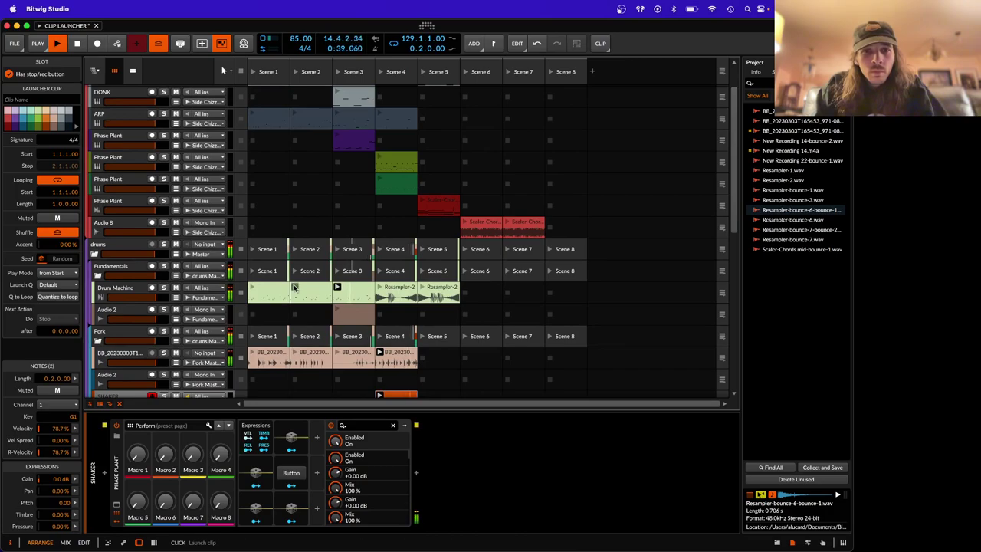
left_click(338, 138)
scroll(336, 136, "down", 1)
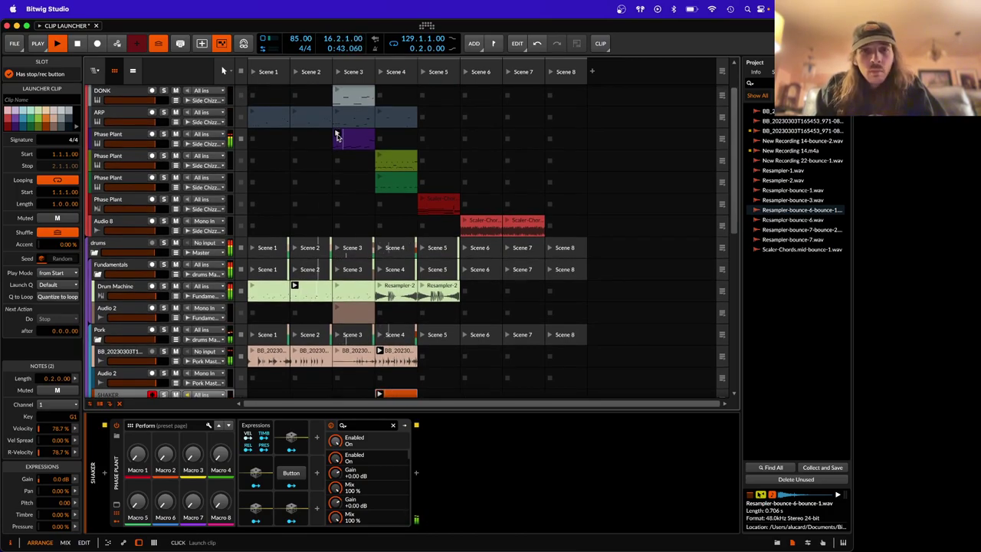
- Launch the BB_20230303T165453 Scene 2 and HAT Scene 4 clips, and stop the SHAKER clip
scroll(337, 136, "down", 1)
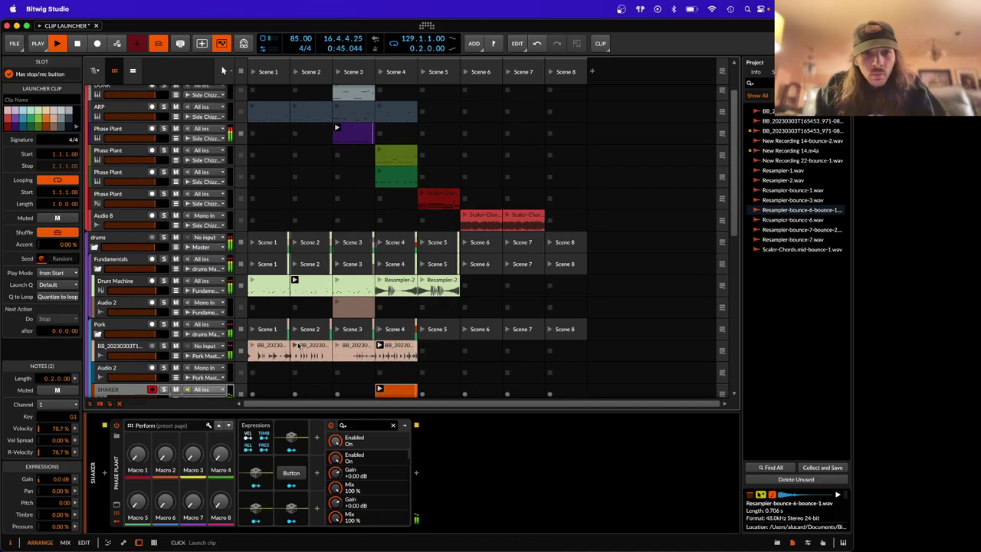
scroll(298, 347, "down", 5)
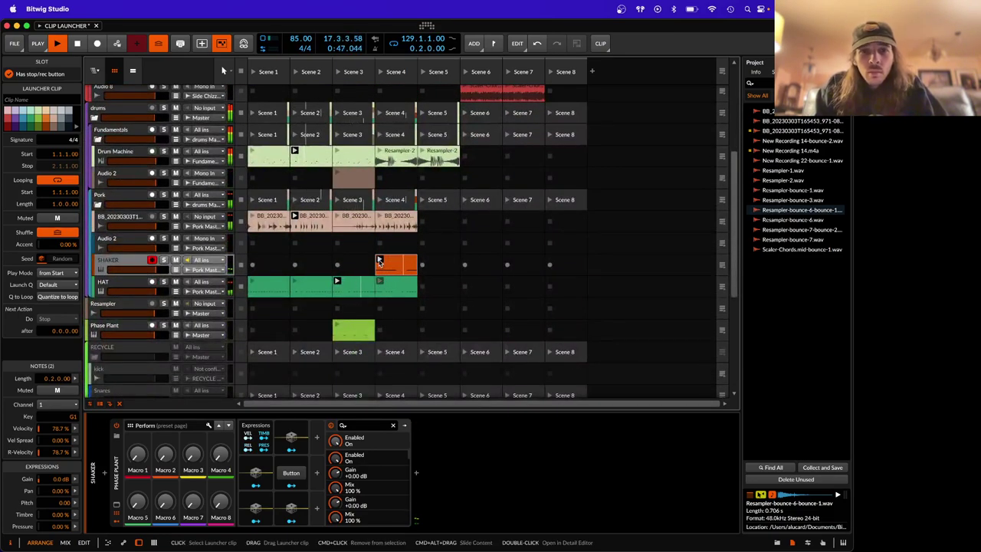
scroll(296, 272, "up", 2)
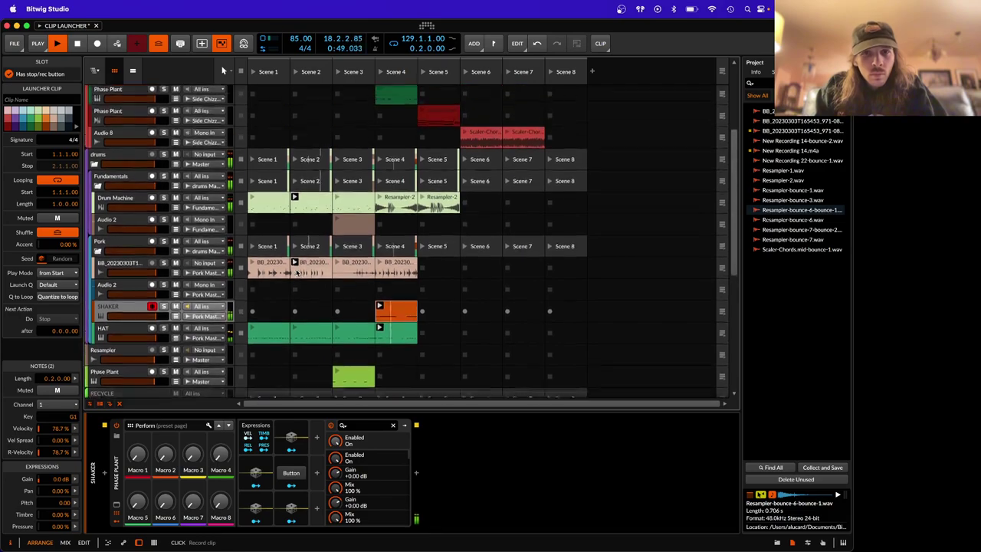
scroll(296, 272, "up", 1)
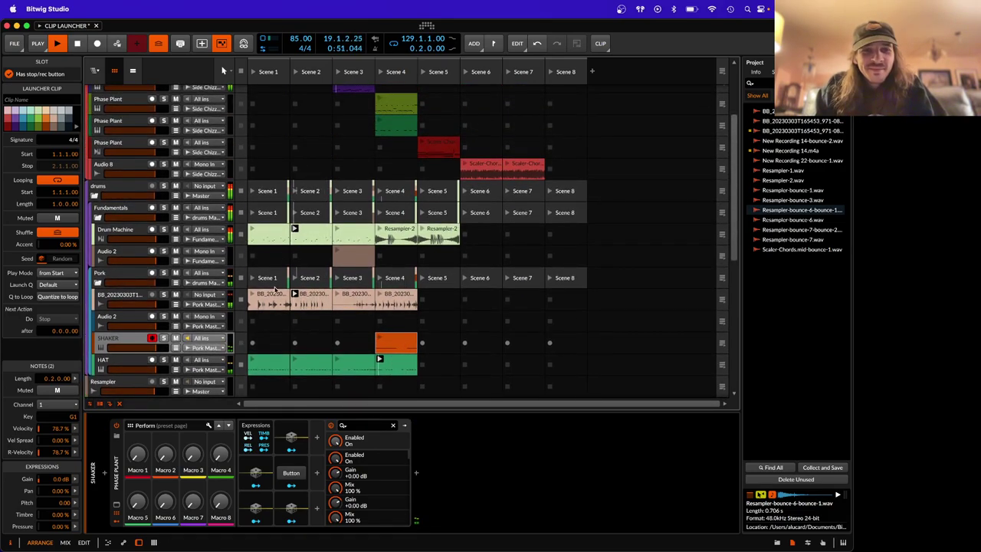
- Launch the BB_20230303T165453 Scene 1 clip and the green and olive Phase Plant Scene 4 clips
scroll(314, 248, "up", 3)
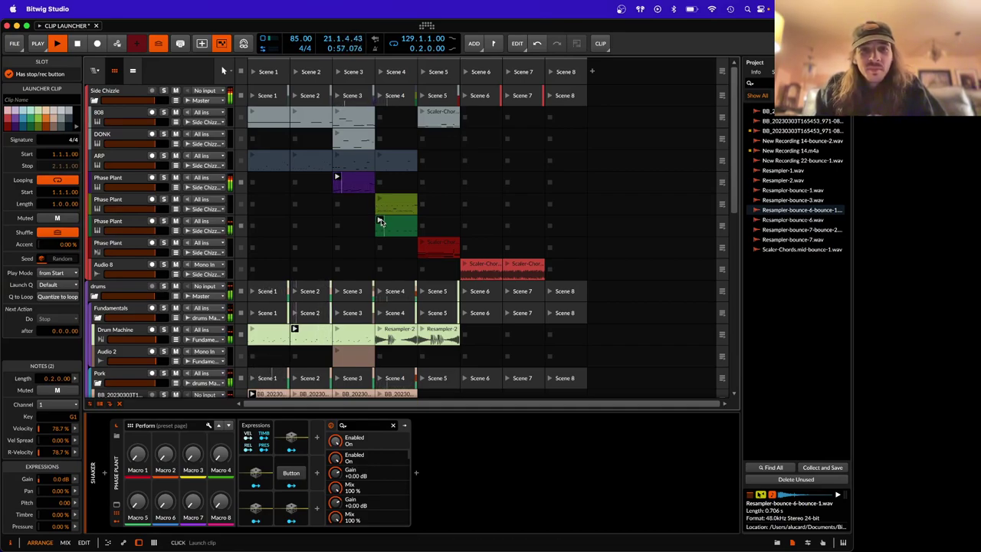
left_click(380, 222)
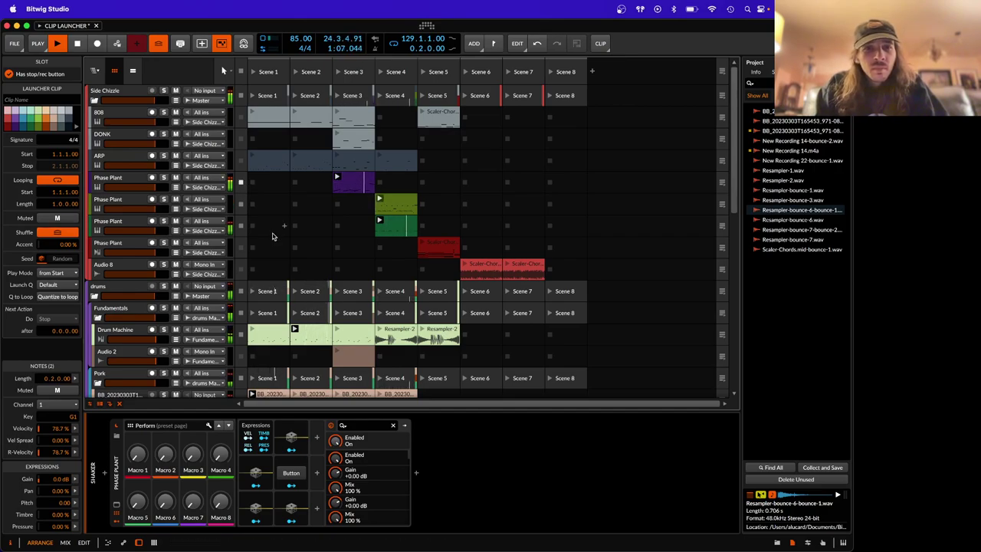
- Stop the purple and green Phase Plant clips, and launch the Drum Machine Scene 1 and BB_20230303T165453 Scene 4 clips
scroll(323, 158, "down", 3)
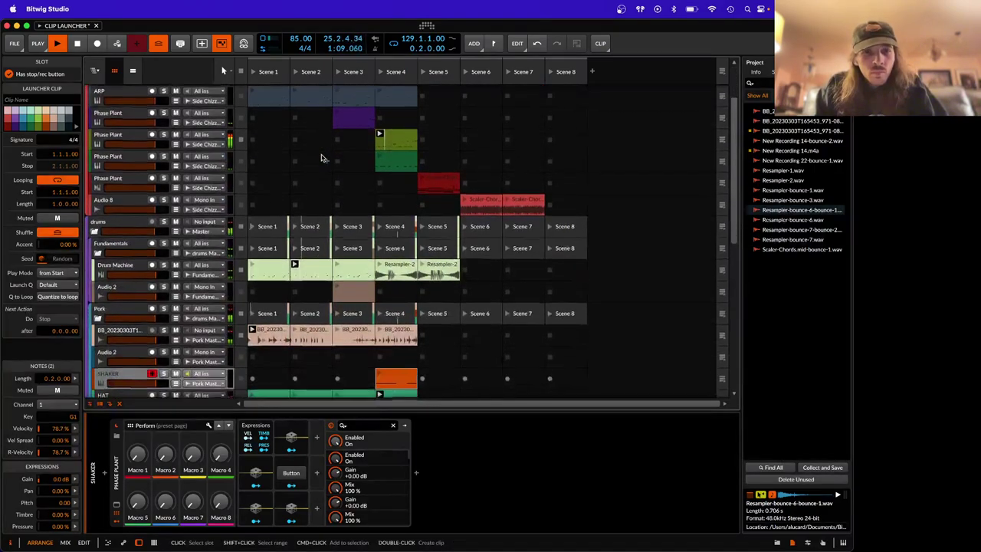
scroll(322, 158, "up", 3)
scroll(322, 326, "down", 3)
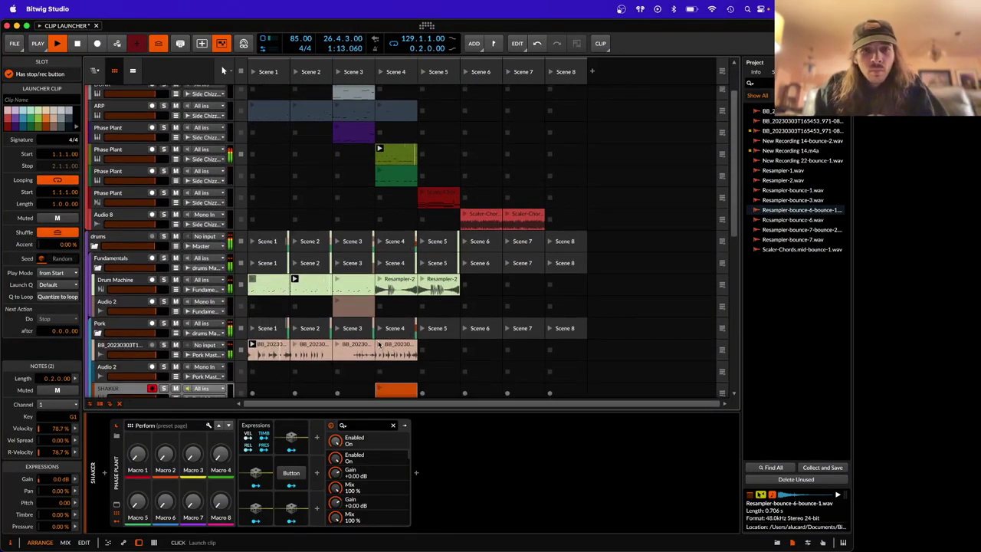
scroll(323, 215, "down", 1)
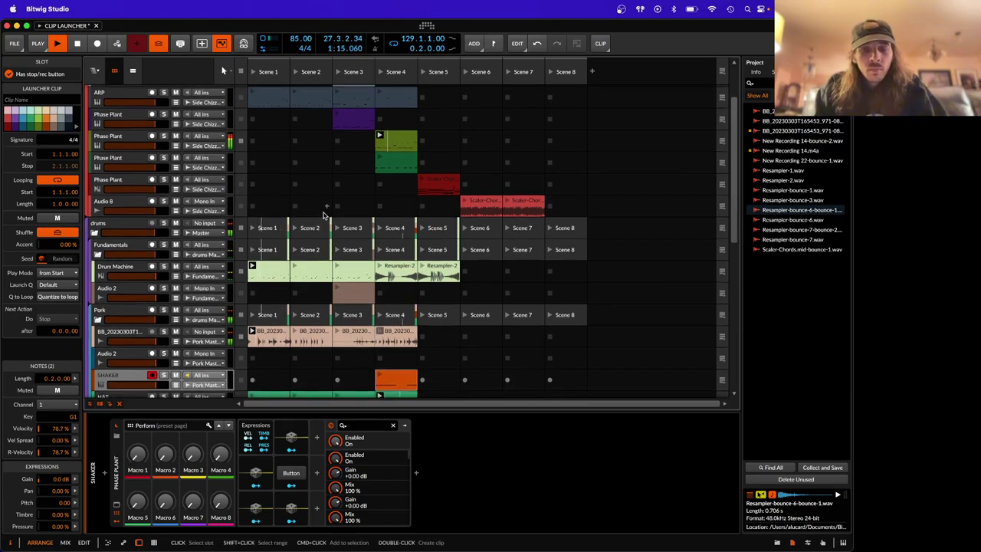
- Stop the olive Phase Plant clip, and launch the Drum Machine Scene 3 and red Phase Plant Scene 5 clips
scroll(326, 214, "down", 5)
scroll(324, 217, "up", 9)
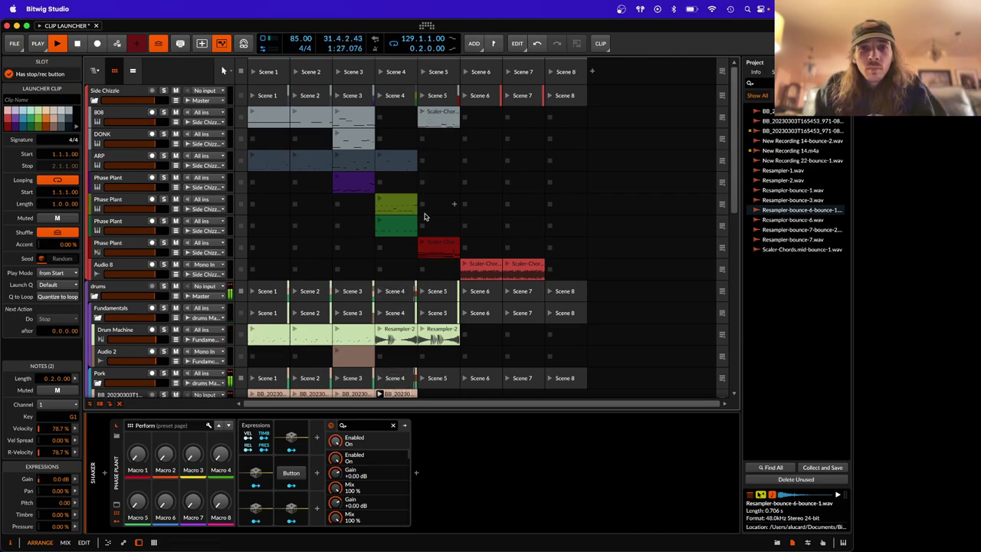
left_click(338, 330)
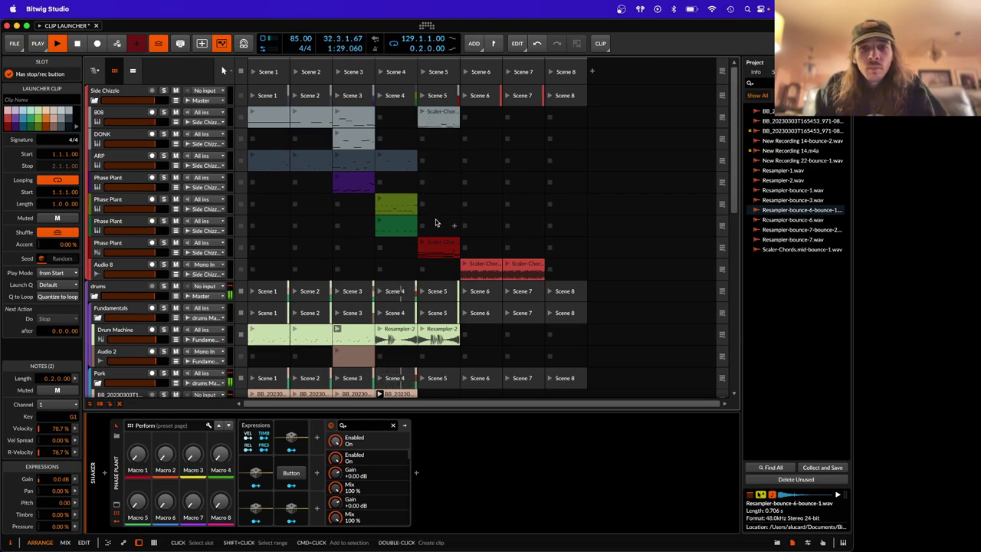
left_click(422, 243)
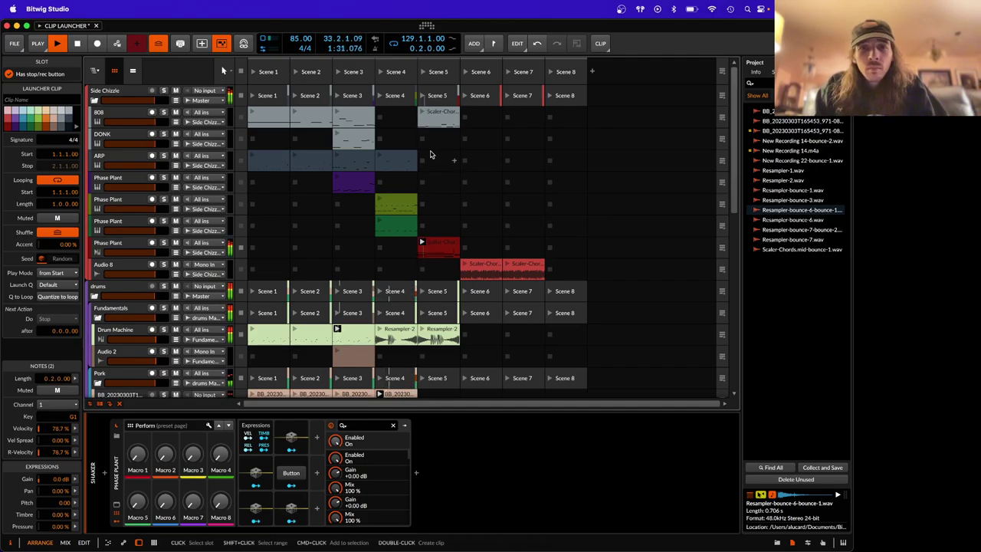
- Launch the HAT Scene 1, lime Phase Plant Scene 3 and 808 Scene 5 clips
scroll(427, 161, "down", 3)
scroll(402, 319, "down", 5)
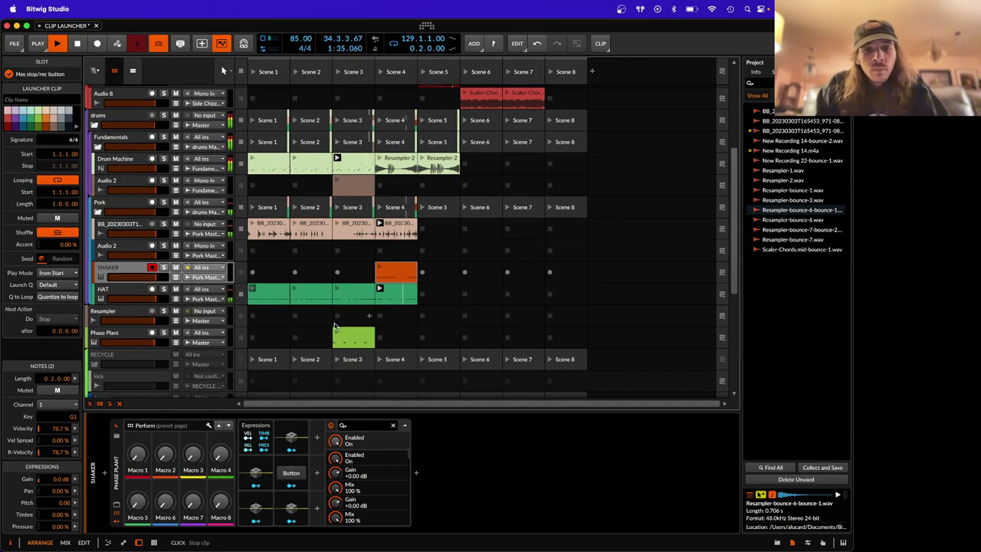
scroll(378, 223, "up", 8)
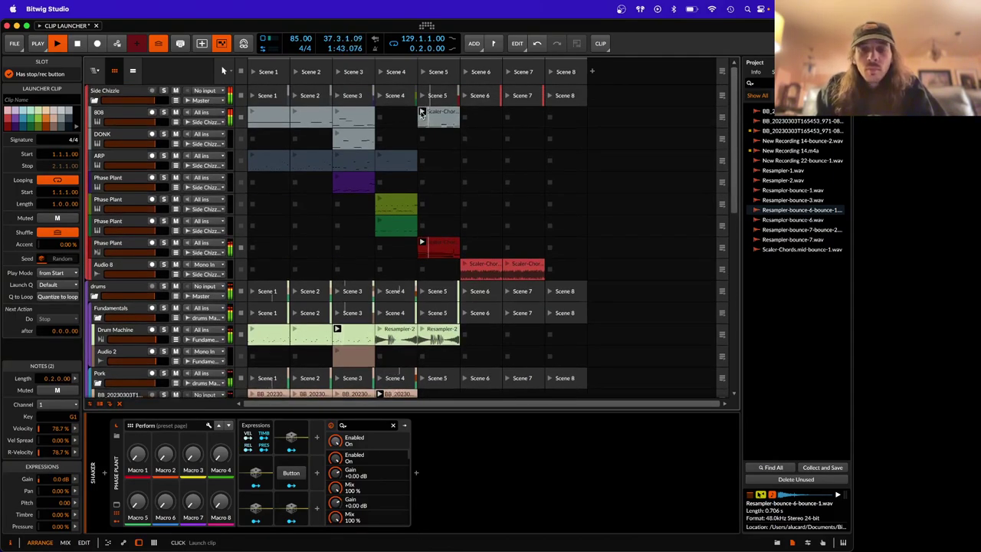
left_click(420, 113)
- Launch the BB_20230303T165453 Scene 1 clip, and replace the red Phase Plant clip with the Audio 8 Scene 6 clip
scroll(384, 184, "down", 1)
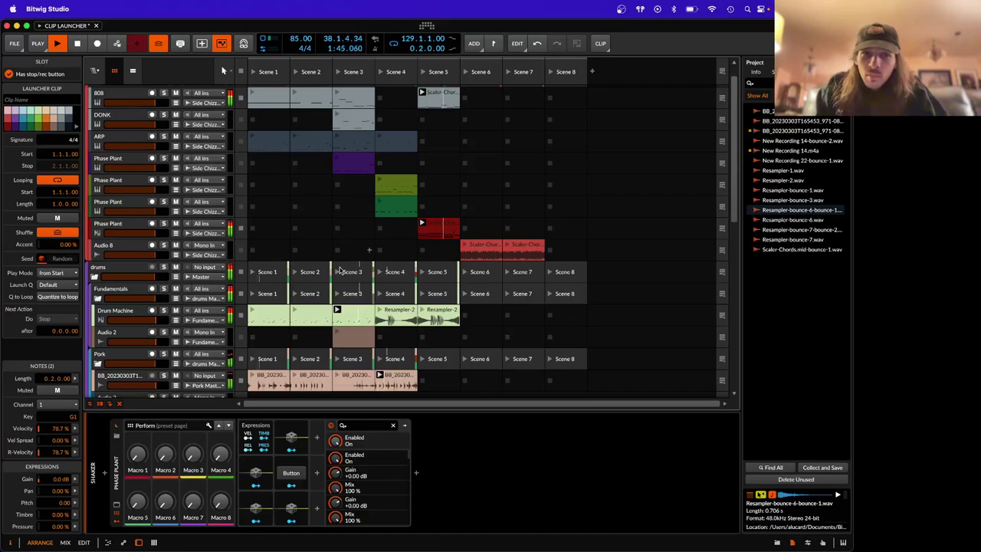
scroll(261, 337, "down", 2)
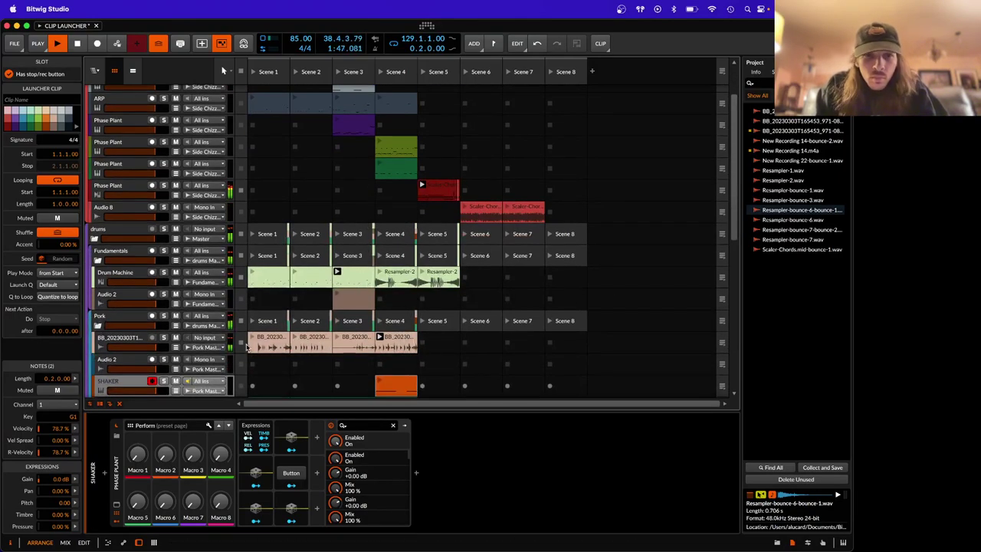
scroll(372, 184, "up", 3)
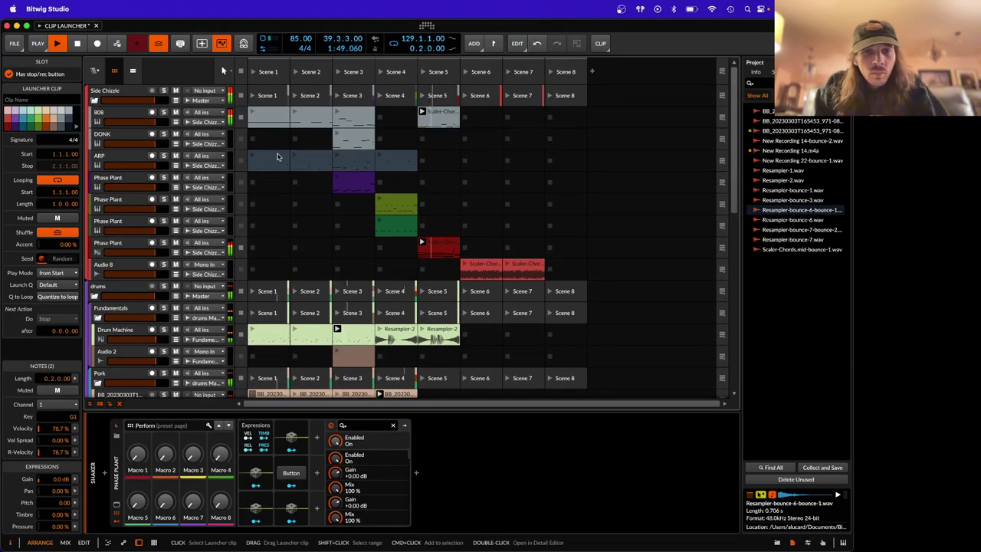
left_click(241, 247)
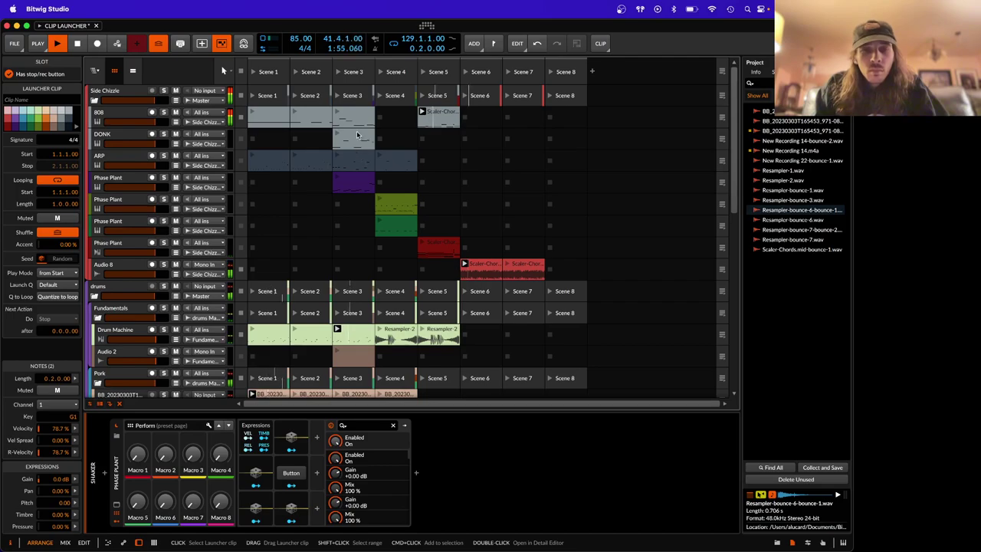
- Launch the Audio 8 Scene 7 and 808 Scene 3 clips, and select the 808 track
scroll(348, 113, "down", 6)
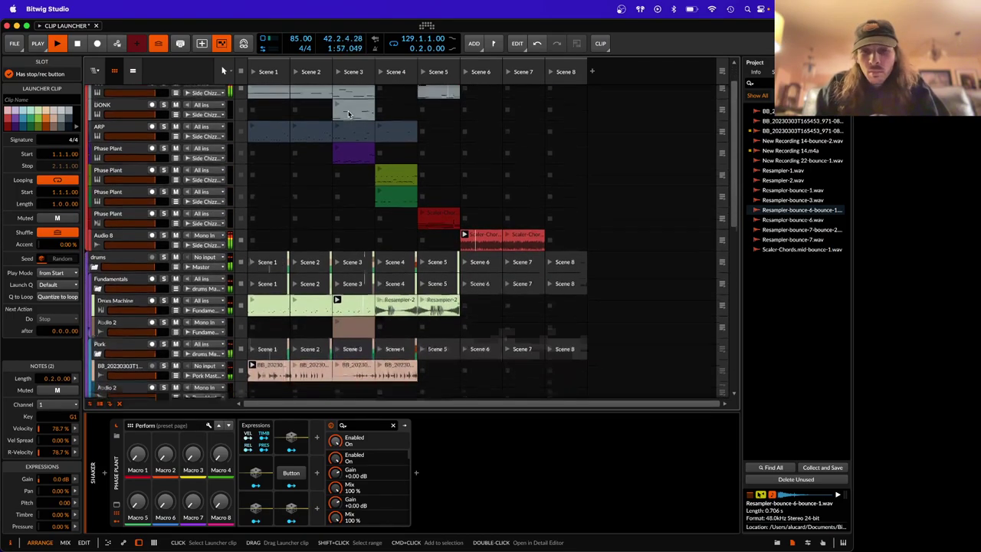
scroll(346, 114, "up", 4)
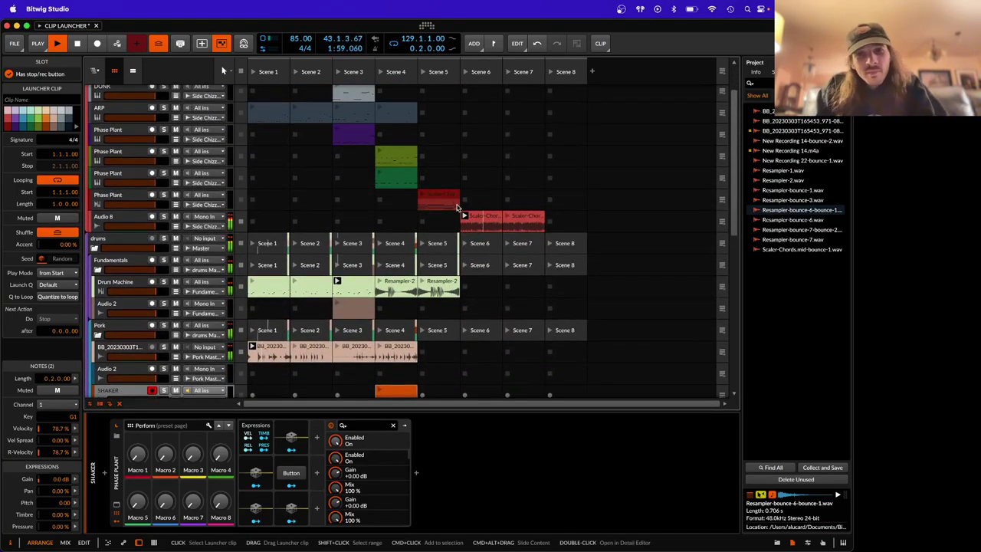
scroll(464, 210, "up", 2)
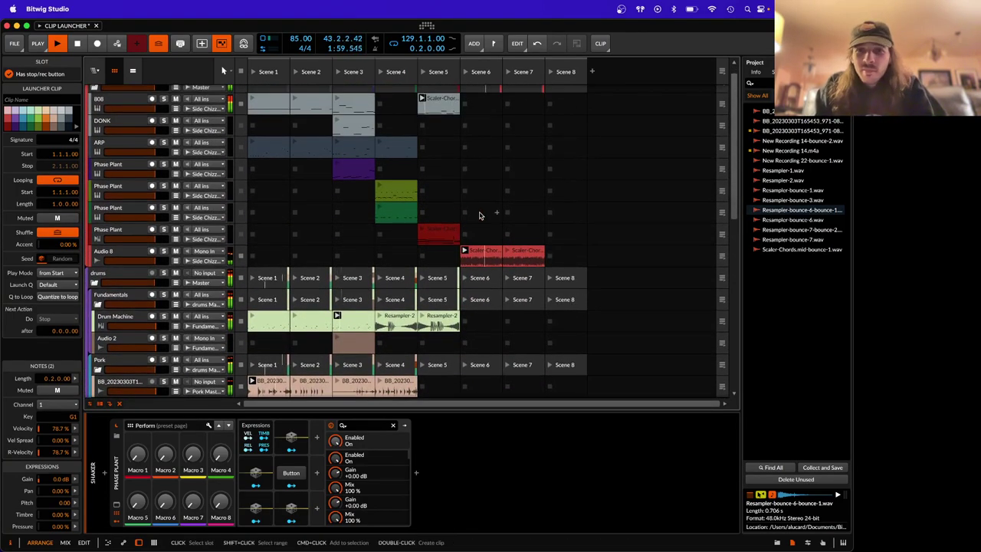
left_click(507, 252)
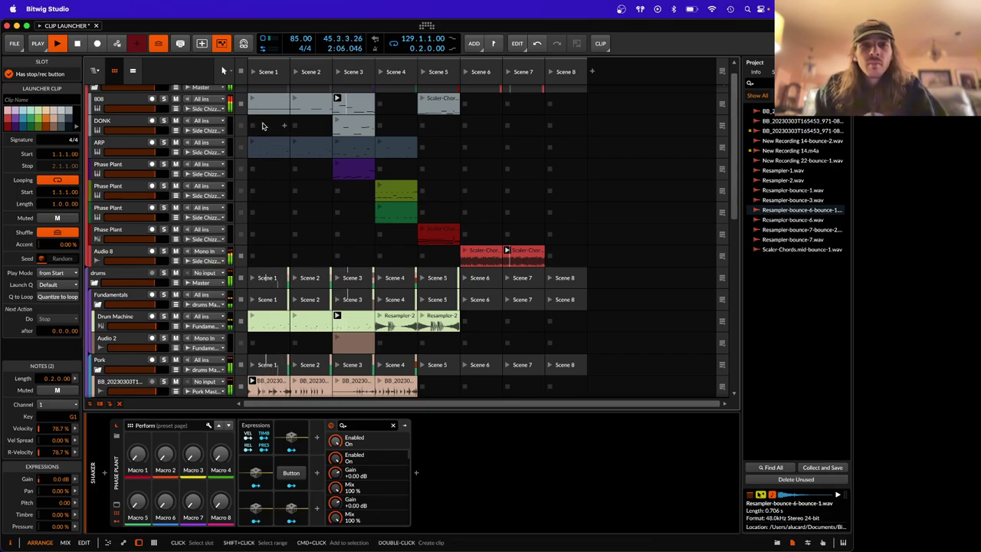
left_click(115, 102)
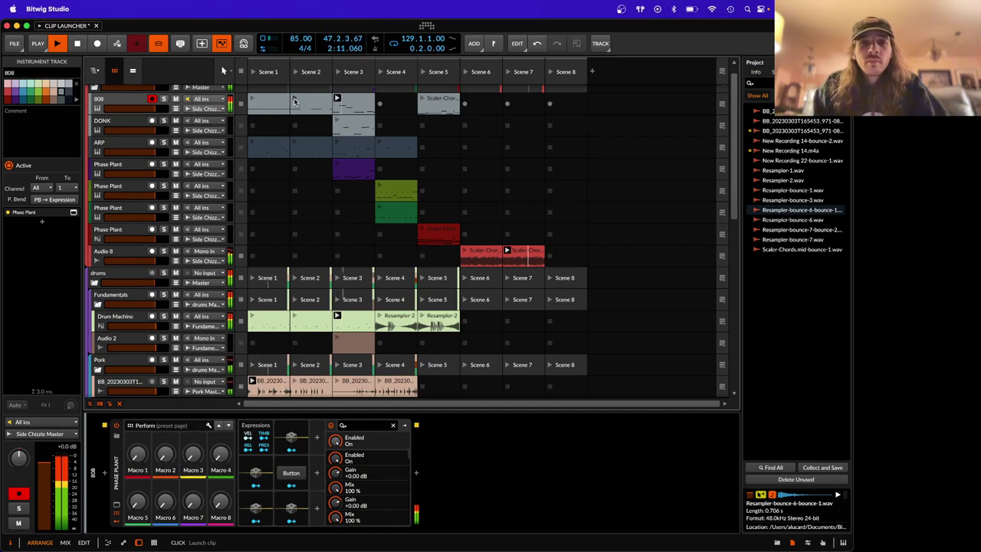
- Stop the HAT, lime Phase Plant and Audio 8 clips, and launch the 808 Scene 1 clip
scroll(241, 276, "down", 5)
scroll(241, 275, "up", 1)
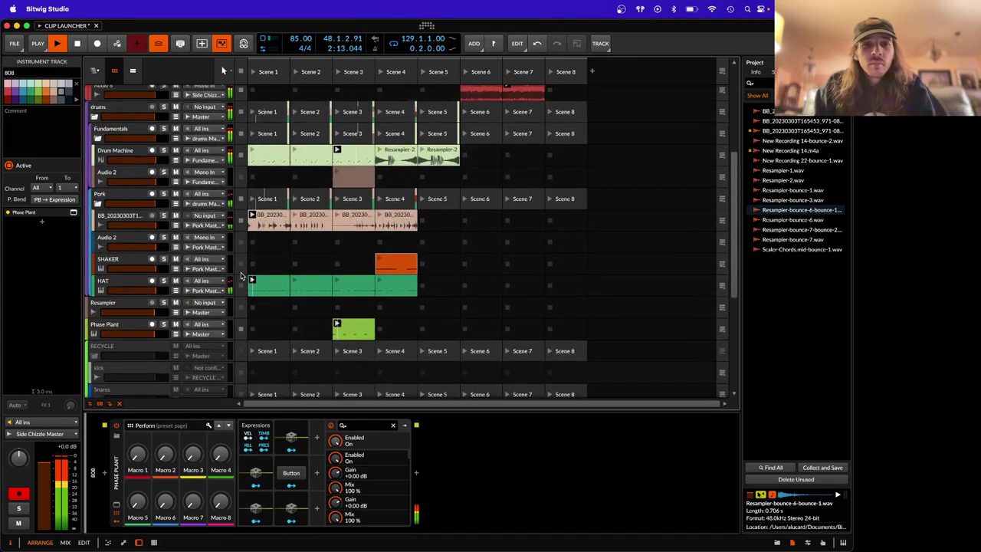
scroll(240, 276, "up", 5)
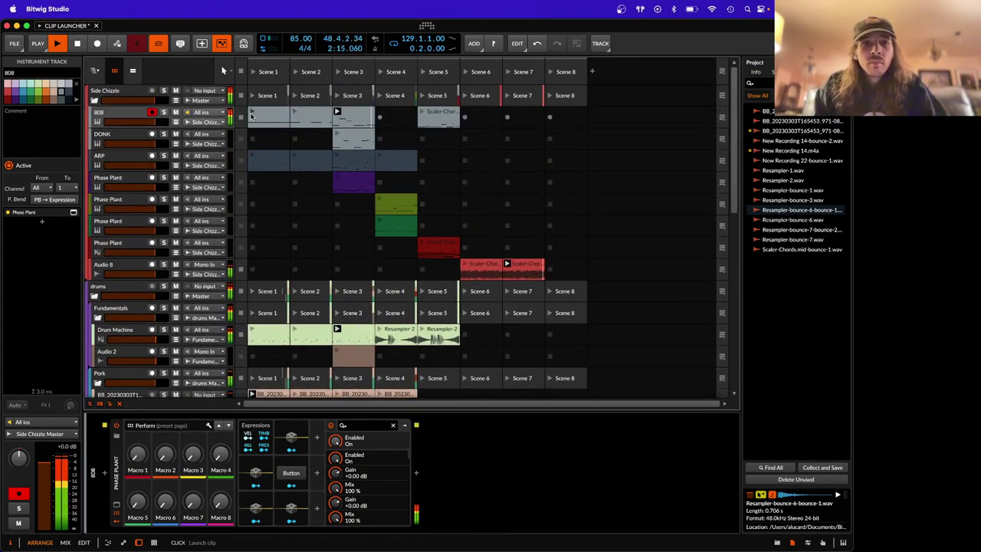
- Stop the playback of the whole project to end the clip jam
scroll(284, 164, "down", 2)
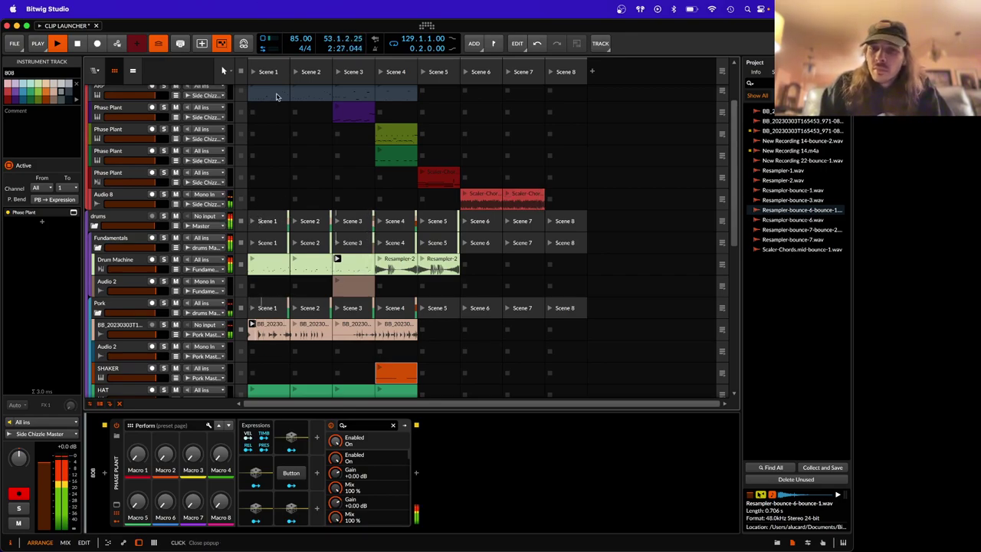
scroll(278, 157, "up", 3)
key("space")
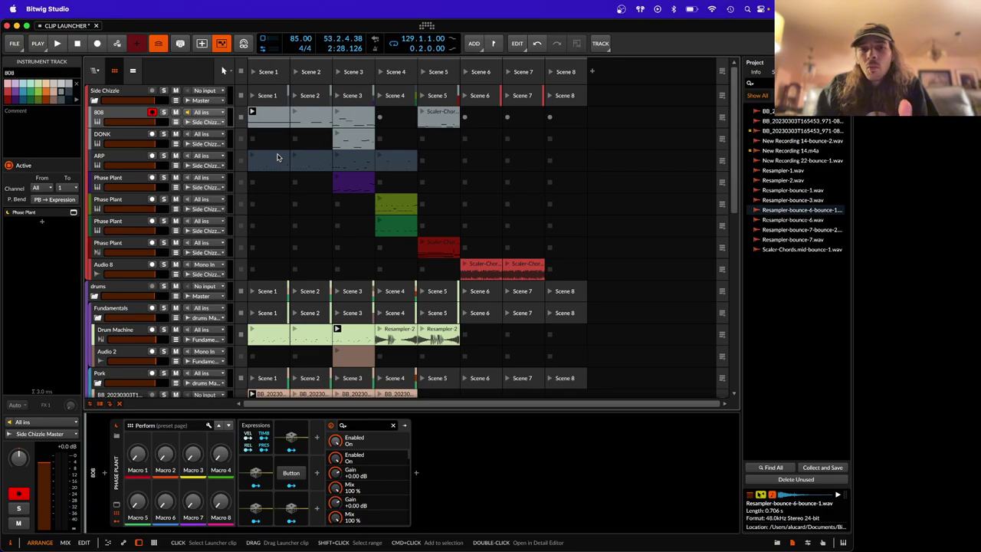
scroll(278, 157, "down", 5)
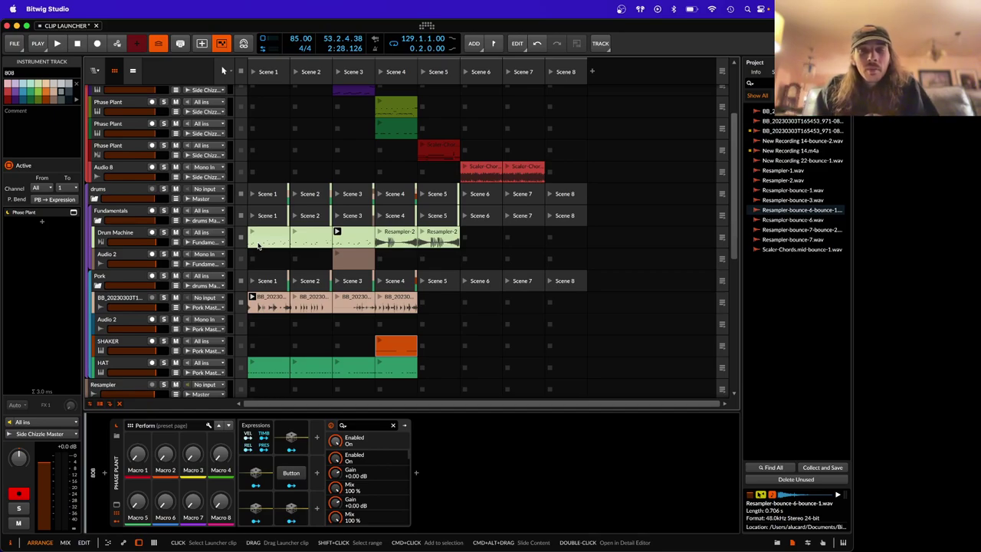
mouse_move(850, 192)
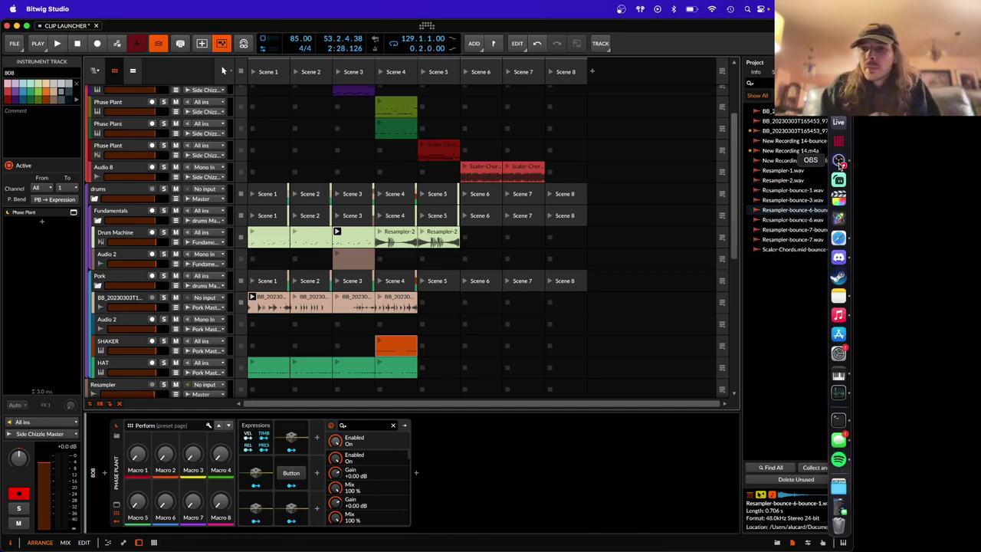